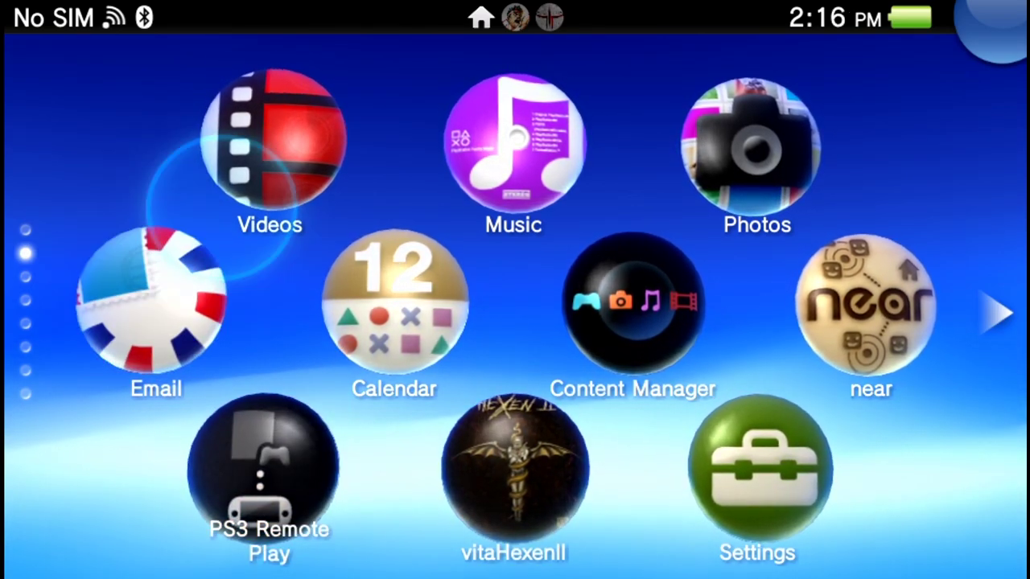
# Step: Page through the LiveArea home screens to the Xeodrifter/mGBA page and focus Terraria
pyautogui.scroll(-3, 515, 322)
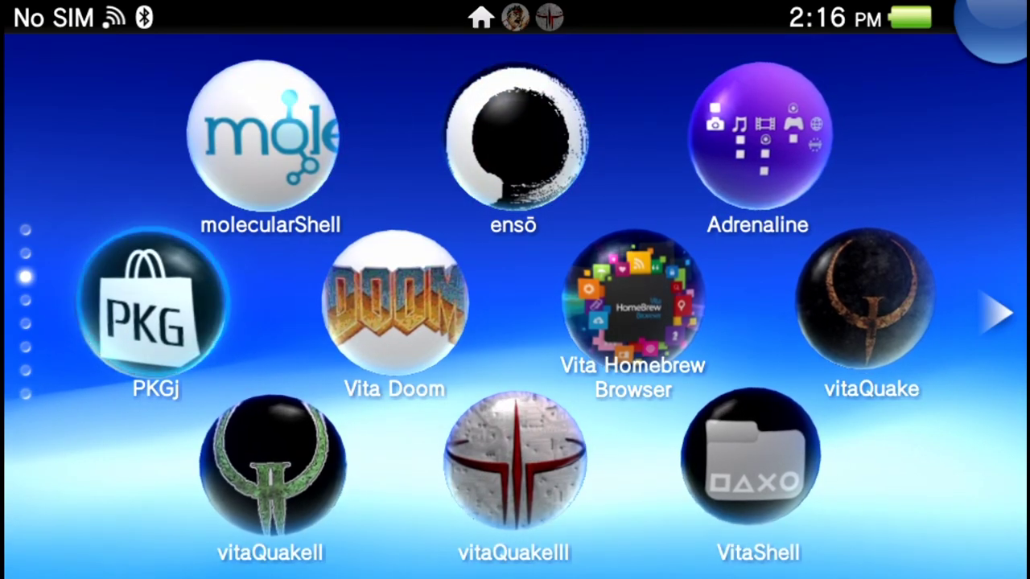
pyautogui.scroll(-3, 515, 321)
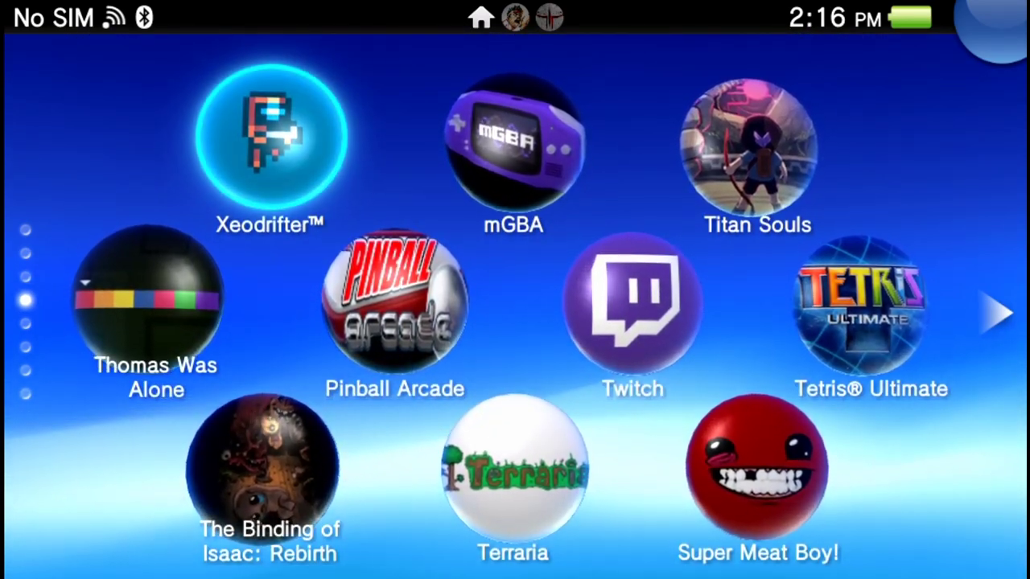
pyautogui.press('Down')
pyautogui.press('Up')
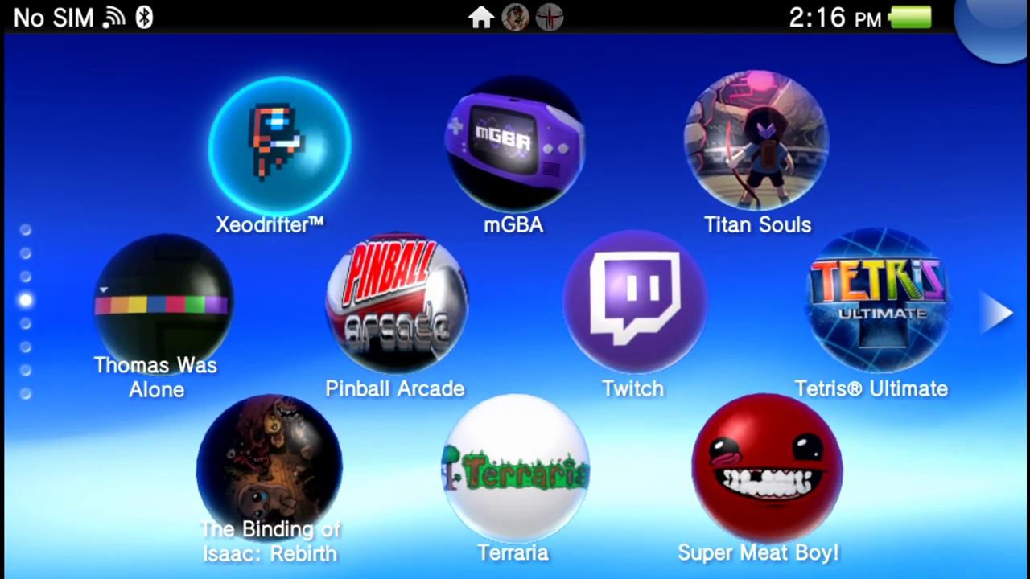
pyautogui.press('Up')
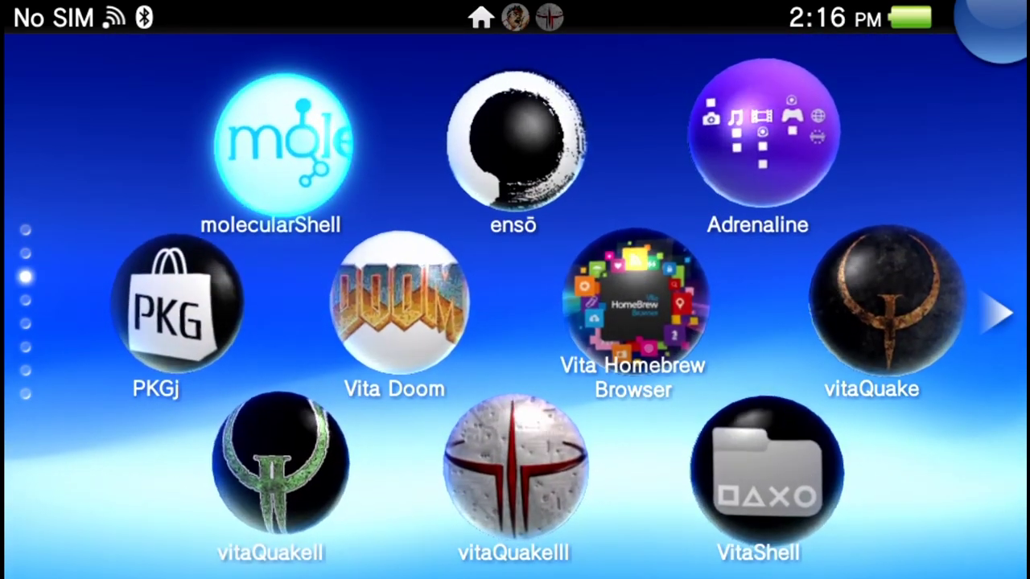
pyautogui.press('Up')
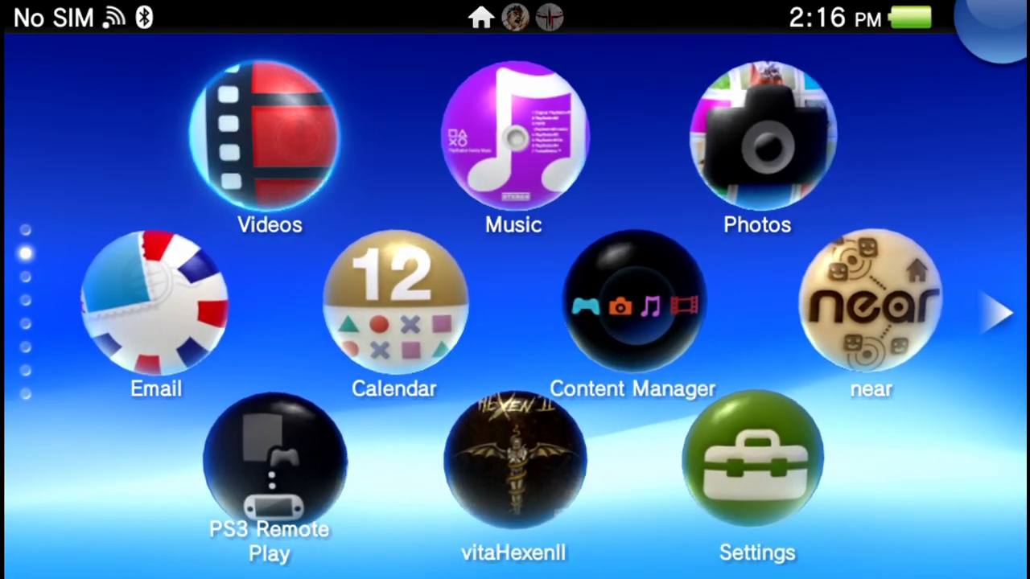
pyautogui.press('Down')
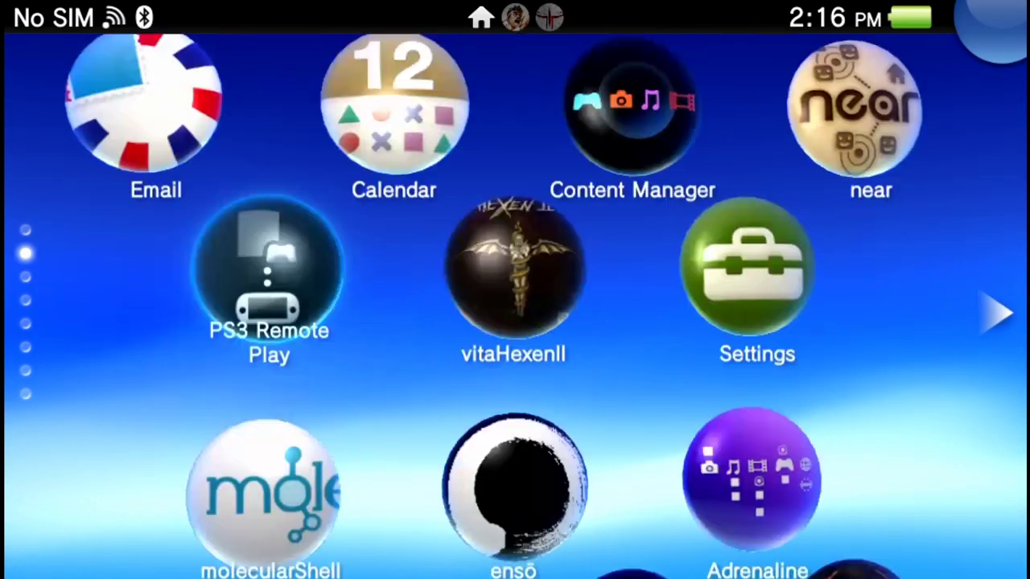
pyautogui.press('Down')
pyautogui.press('Down')
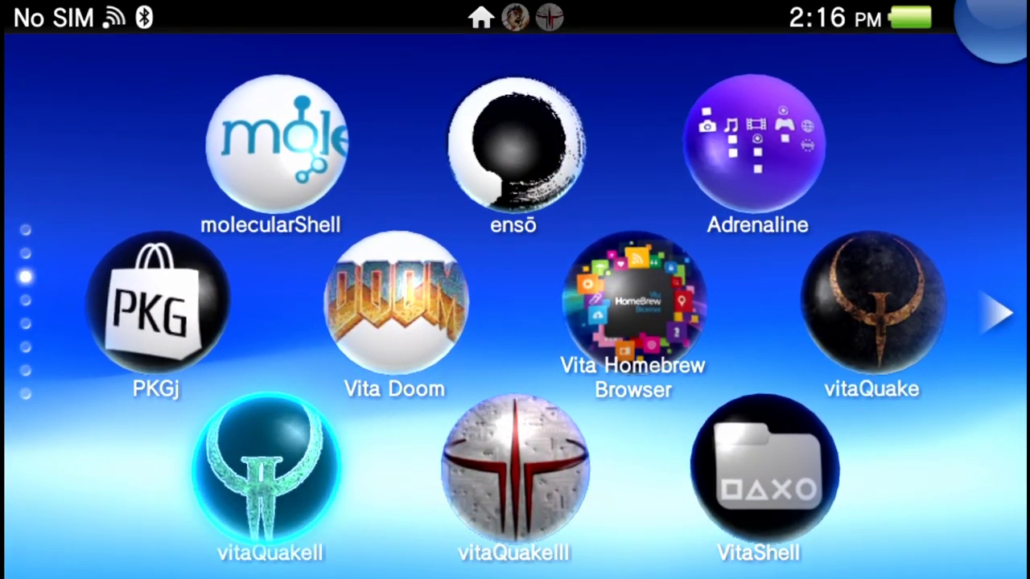
pyautogui.press('Down')
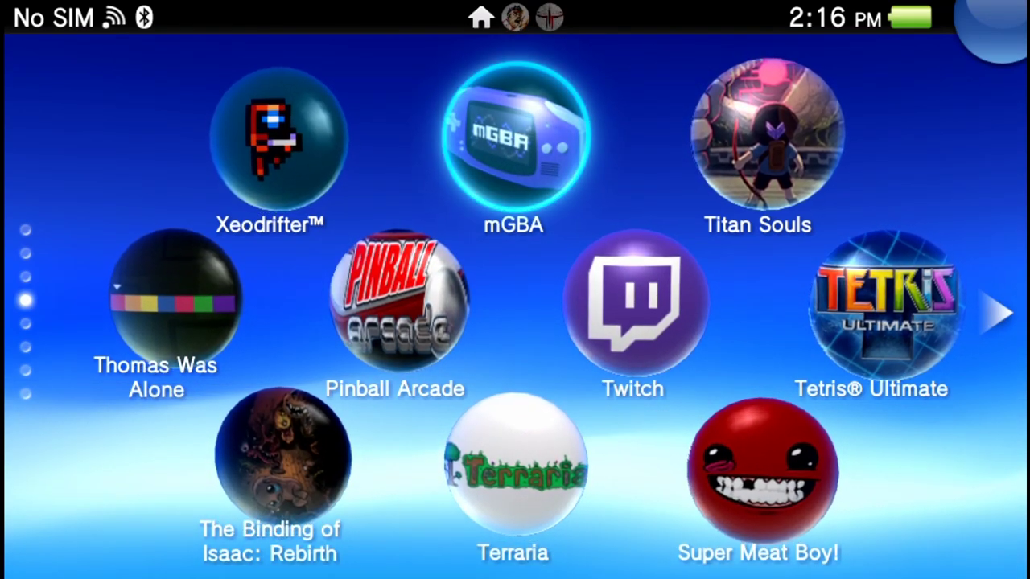
pyautogui.press('Down')
pyautogui.press('Down')
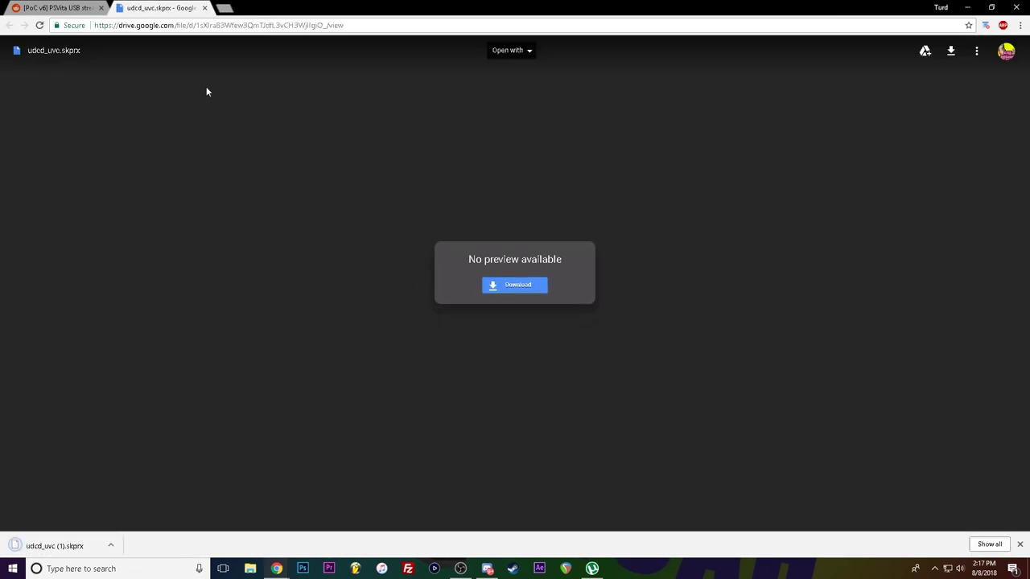
# Step: Close the Google Drive tab and scroll the r/vitahacks post down to its Installation section
pyautogui.click(205, 8)
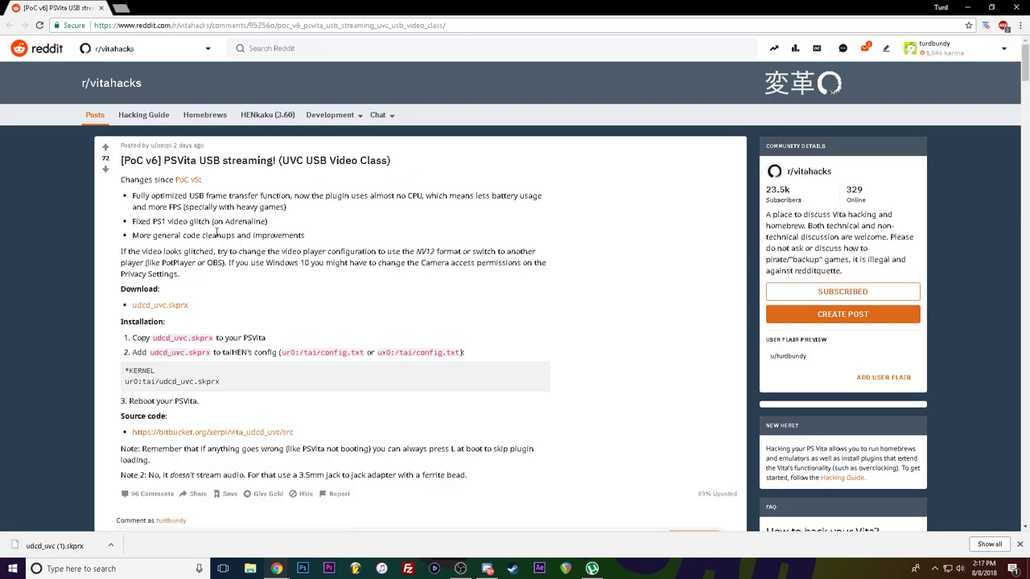
pyautogui.scroll(-1, 448, 326)
pyautogui.scroll(-3, 449, 327)
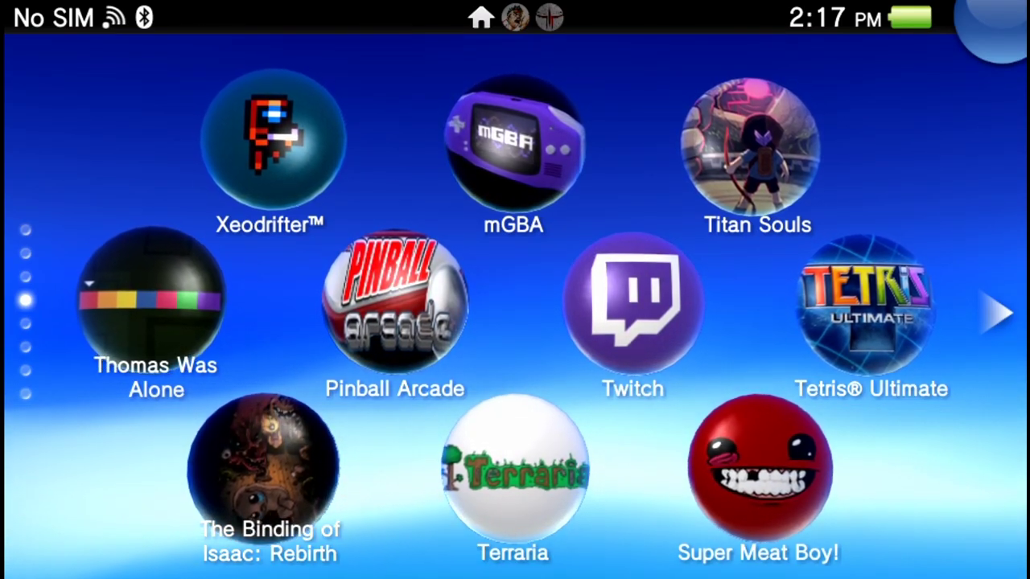
# Step: Go back one home page and start VitaShell from its bubble
pyautogui.click(513, 141)
pyautogui.scroll(1, 514, 306)
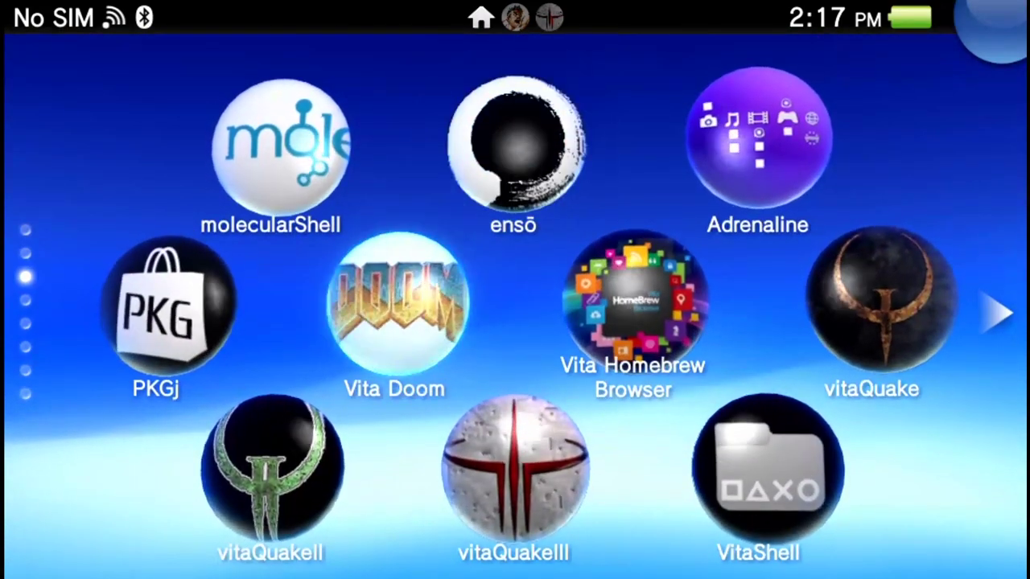
pyautogui.click(768, 466)
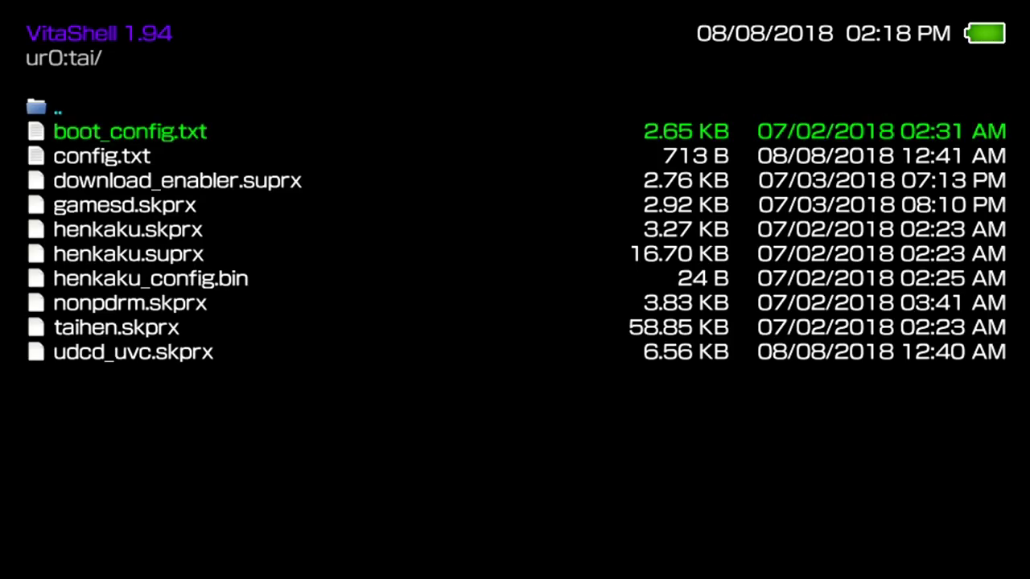
# Step: Back out to VitaShell's drive list and select the ur0: drive
pyautogui.press('BackSpace')
pyautogui.press('Up')
pyautogui.press('Up')
pyautogui.press('Up')
pyautogui.press('Up')
pyautogui.press('Up')
pyautogui.press('Up')
pyautogui.press('Up')
pyautogui.press('Up')
pyautogui.press('Up')
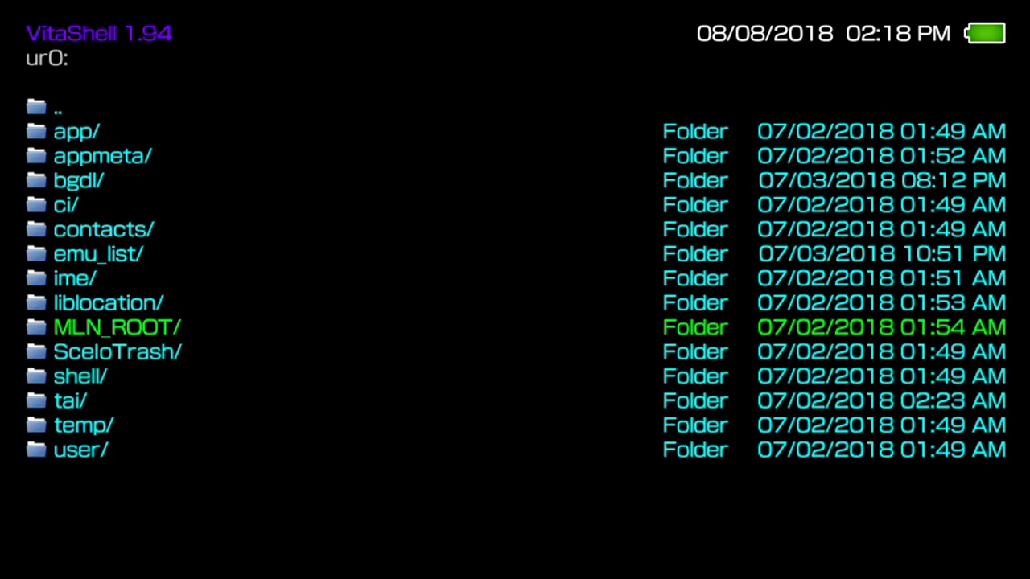
pyautogui.press('Up')
pyautogui.press('Up')
pyautogui.press('Up')
pyautogui.press('Return')
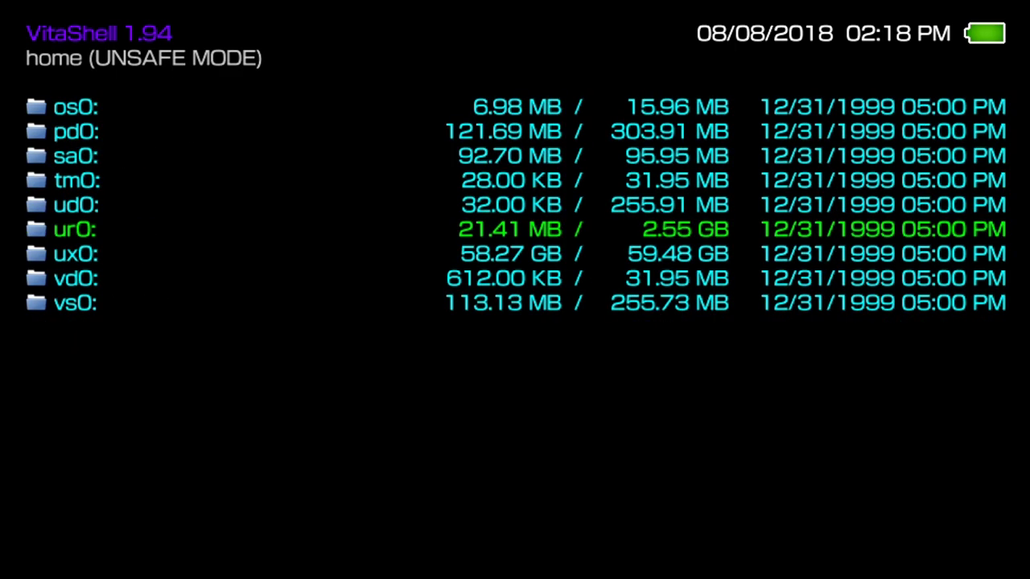
pyautogui.press('Down')
pyautogui.press('Up')
pyautogui.press('Up')
pyautogui.press('Down')
pyautogui.press('Up')
pyautogui.press('Down')
# Step: Open ur0:tai/ and start VitaShell's FTP server with Select
pyautogui.press('Return')
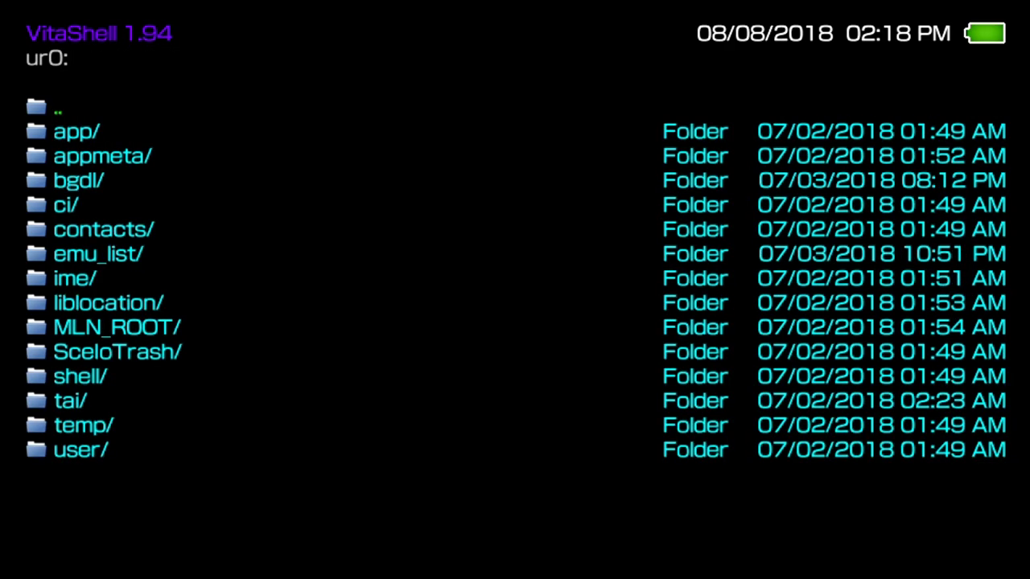
pyautogui.press('Down')
pyautogui.press('Down')
pyautogui.press('Down')
pyautogui.press('Down')
pyautogui.press('Down')
pyautogui.press('Down')
pyautogui.press('Down')
pyautogui.press('Down')
pyautogui.press('Down')
pyautogui.press('Down')
pyautogui.press('Down')
pyautogui.press('Down')
pyautogui.press('Return')
pyautogui.press('Down')
pyautogui.press('Down')
pyautogui.press('Down')
pyautogui.press('Down')
pyautogui.press('Down')
pyautogui.press('Down')
pyautogui.press('Down')
pyautogui.press('Down')
pyautogui.press('Up')
pyautogui.press('Up')
pyautogui.press('space')
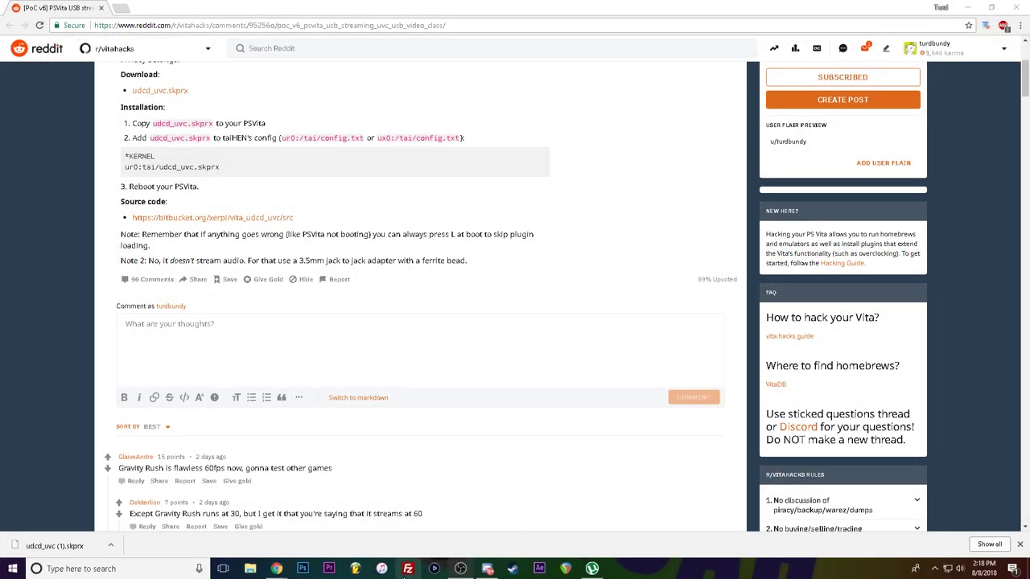
# Step: Launch FileZilla, dismiss the error, welcome and update dialogs, and enter host 192.168.1.114
pyautogui.click(408, 569)
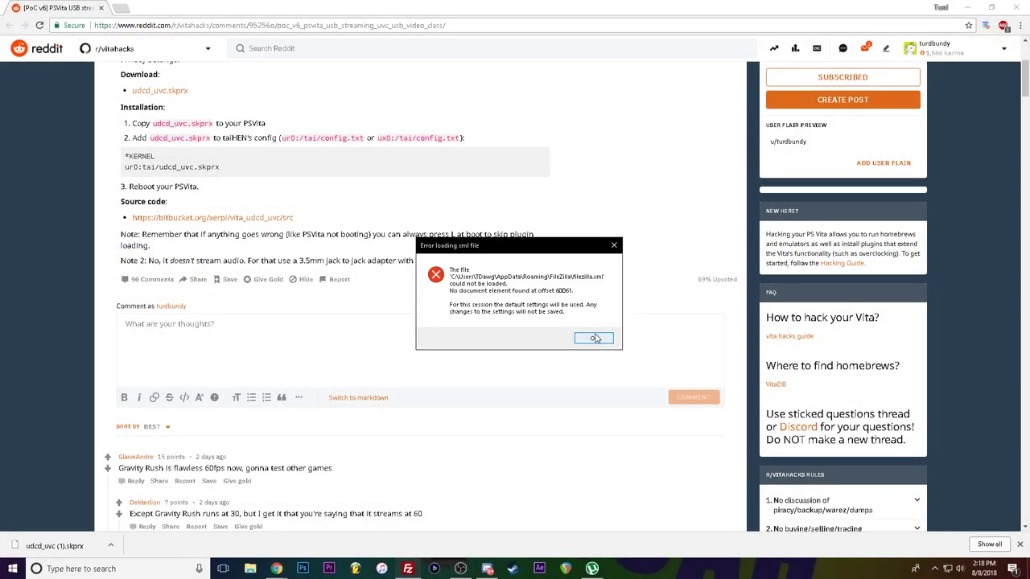
pyautogui.click(594, 338)
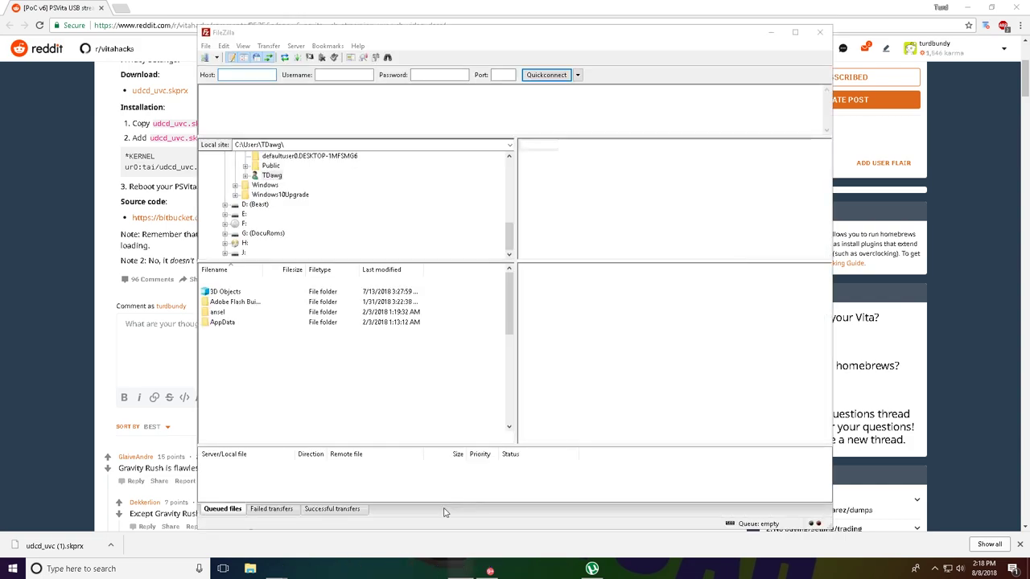
pyautogui.click(598, 205)
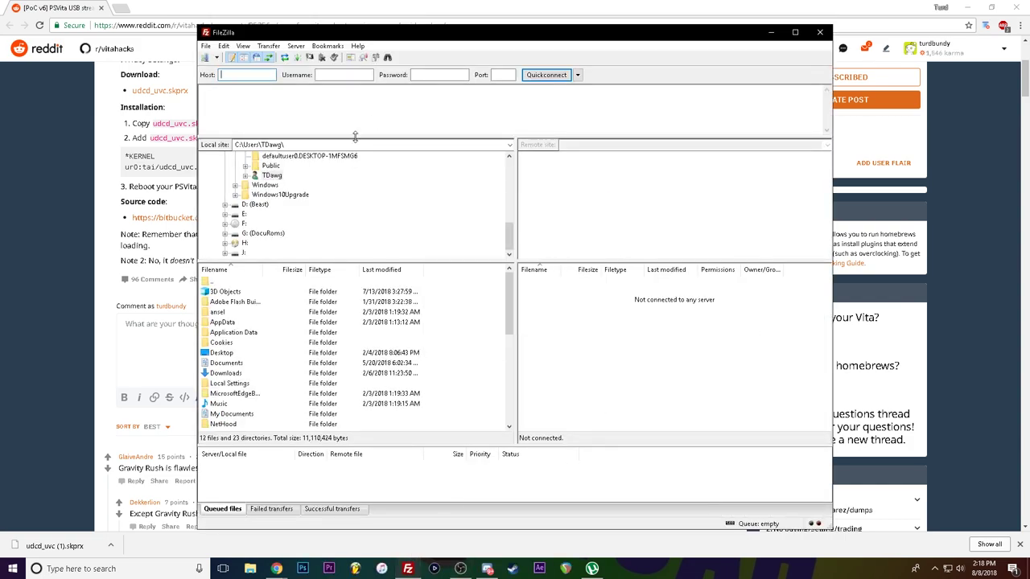
pyautogui.write('1')
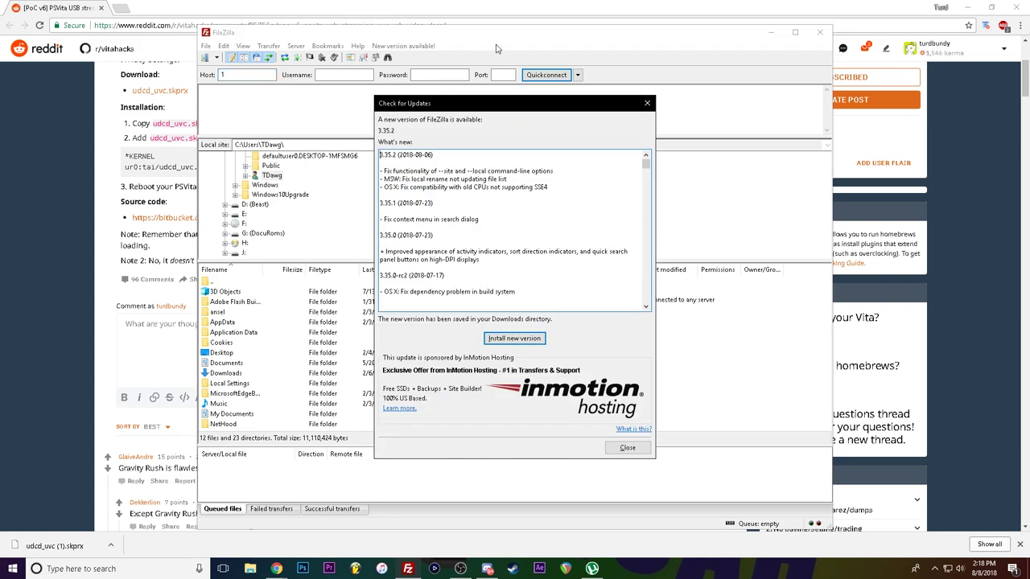
pyautogui.click(646, 103)
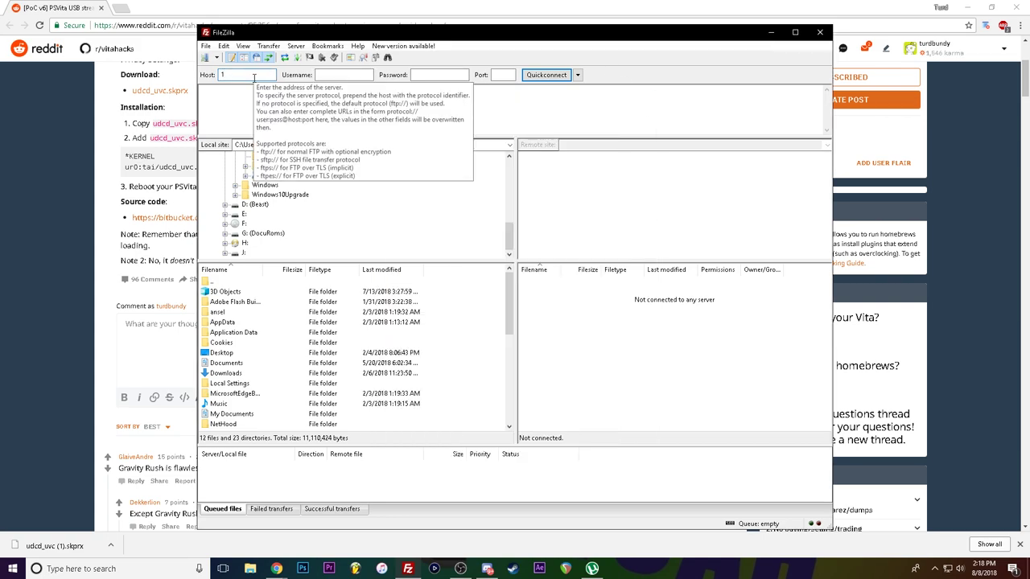
pyautogui.write('92.168.1.11')
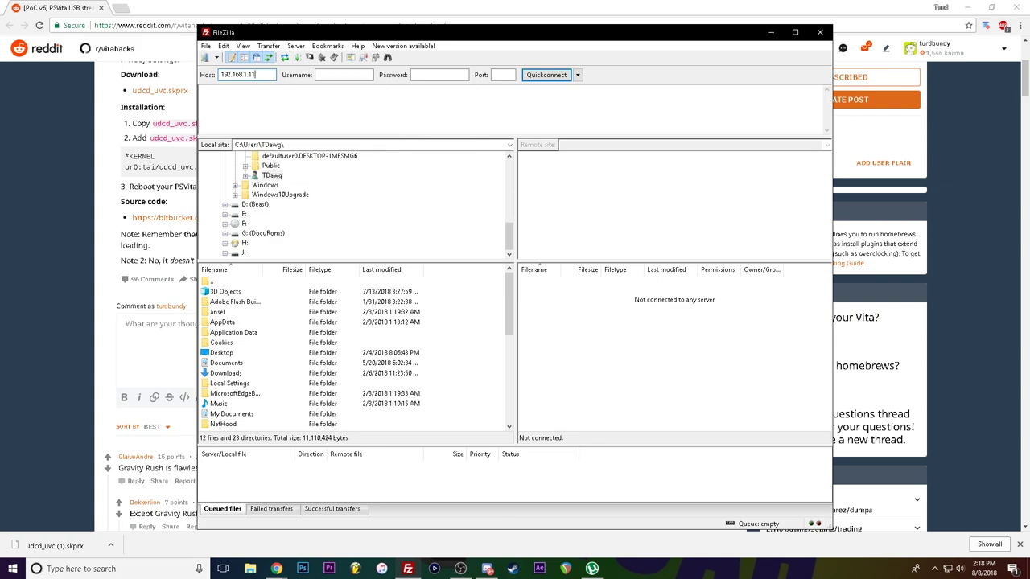
pyautogui.write('4')
pyautogui.press('Tab')
pyautogui.press('Tab')
# Step: Connect to the Vita and open the ur0:tai folder in FileZilla's remote pane
pyautogui.press('Return')
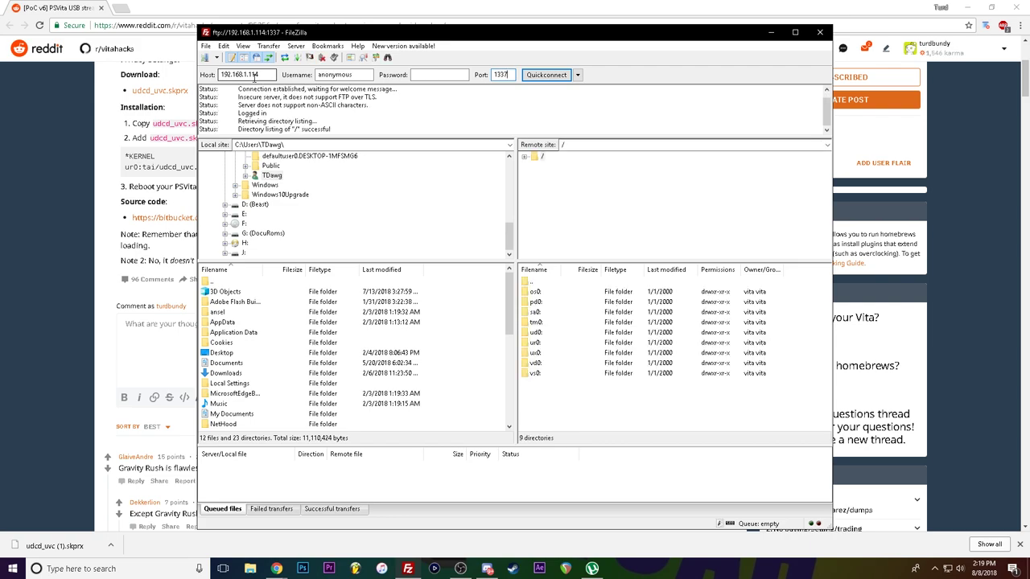
pyautogui.doubleClick(539, 343)
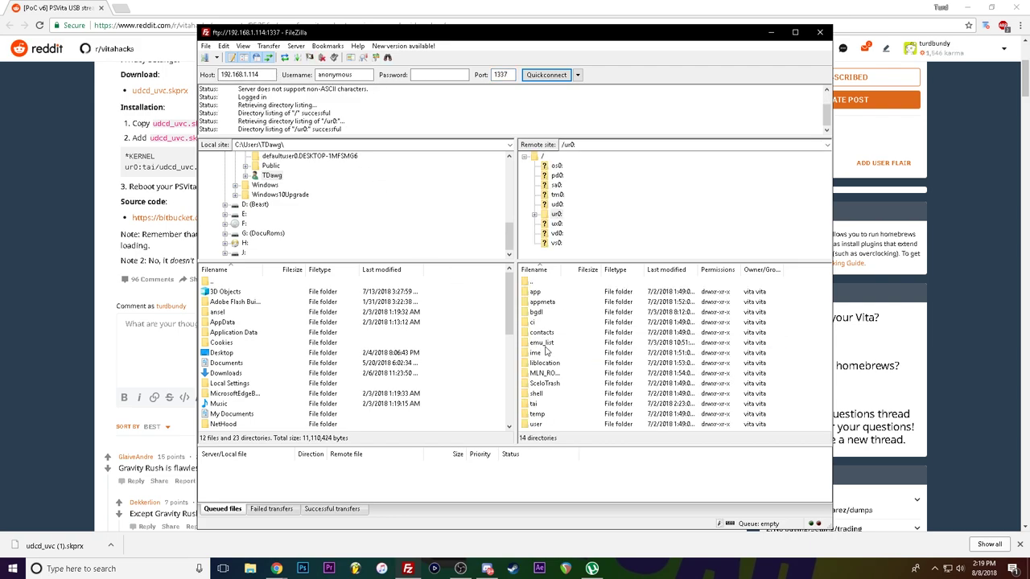
pyautogui.click(565, 385)
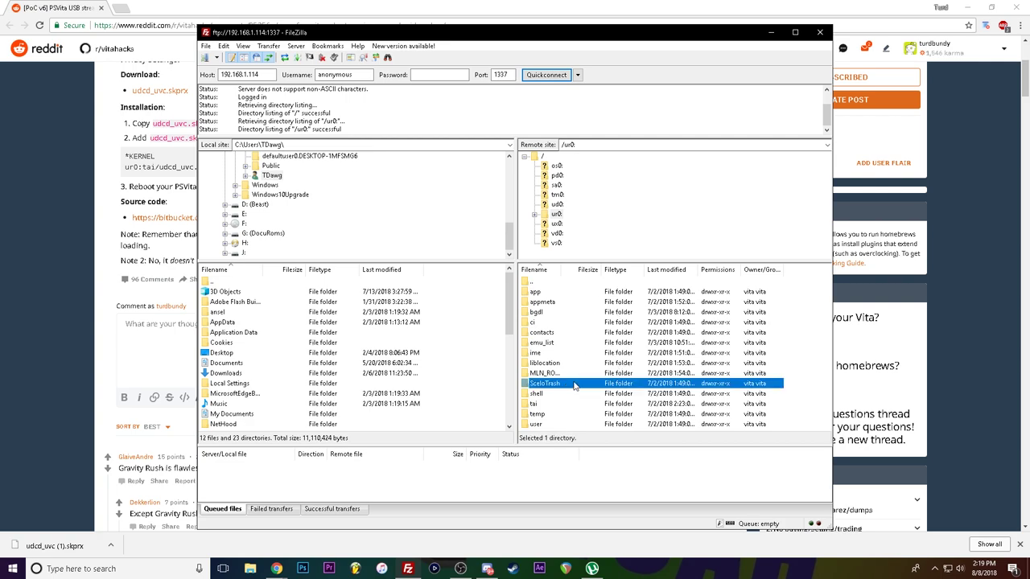
pyautogui.doubleClick(540, 404)
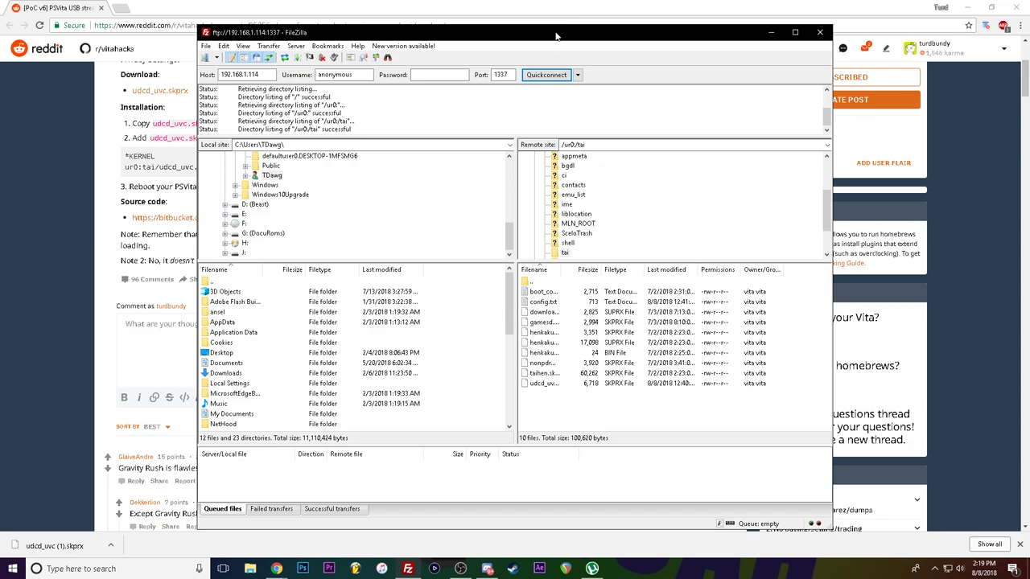
pyautogui.moveTo(555, 37)
pyautogui.mouseDown()
pyautogui.moveTo(531, 45)
pyautogui.moveTo(552, 42)
pyautogui.mouseUp()
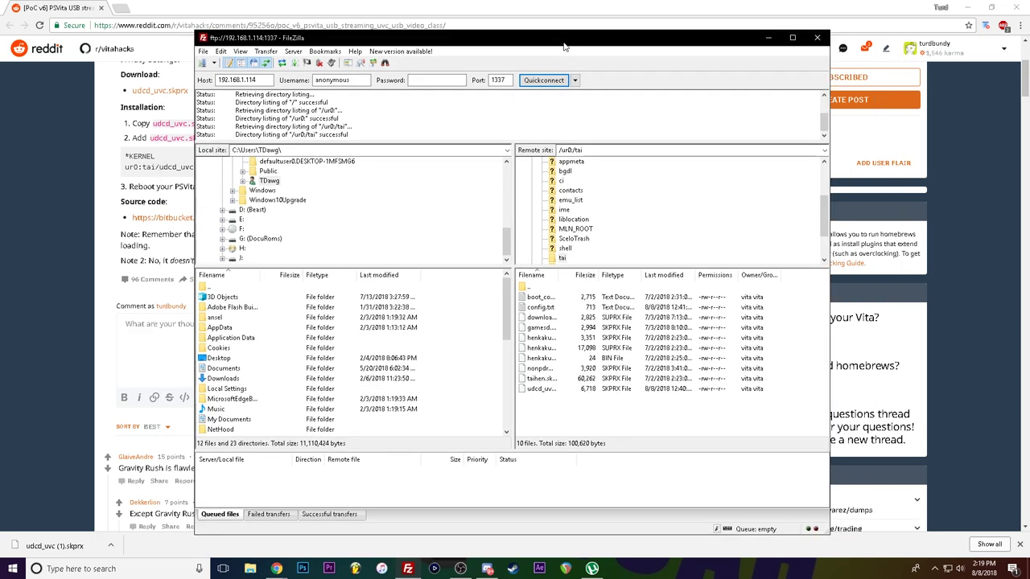
# Step: Select config.txt in the remote listing and download it to the computer
pyautogui.click(539, 350)
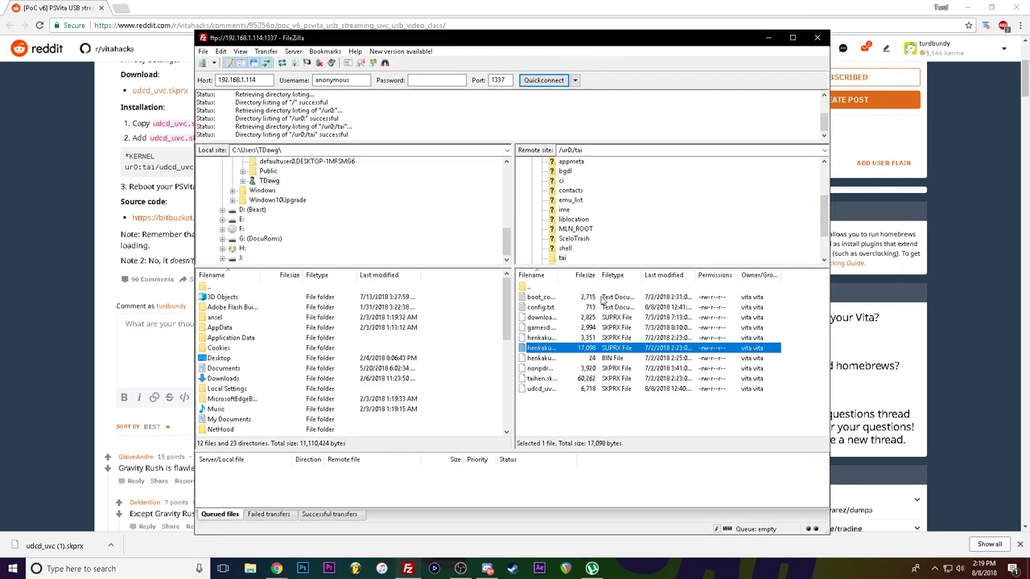
pyautogui.click(555, 308)
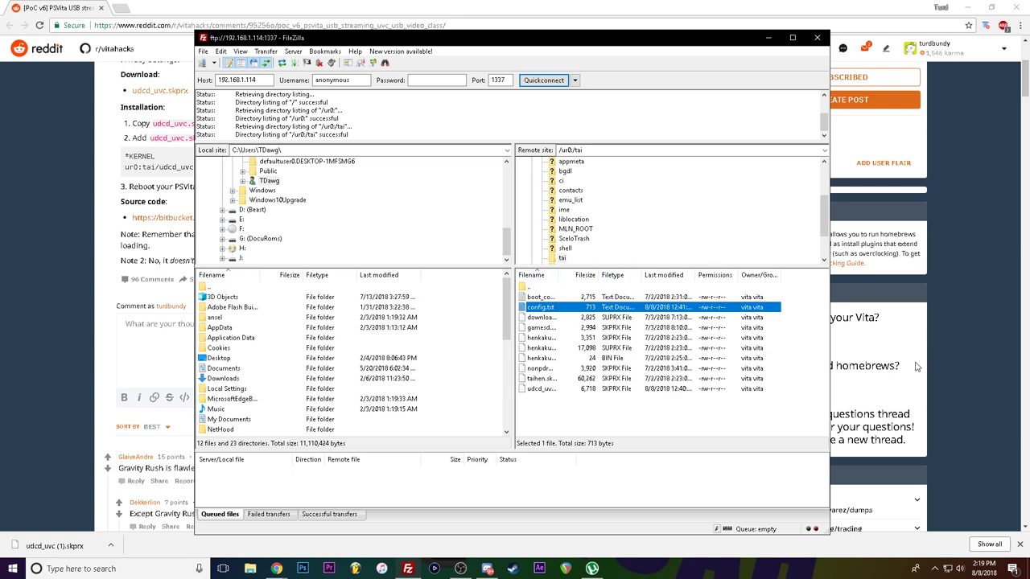
pyautogui.press('super+e')
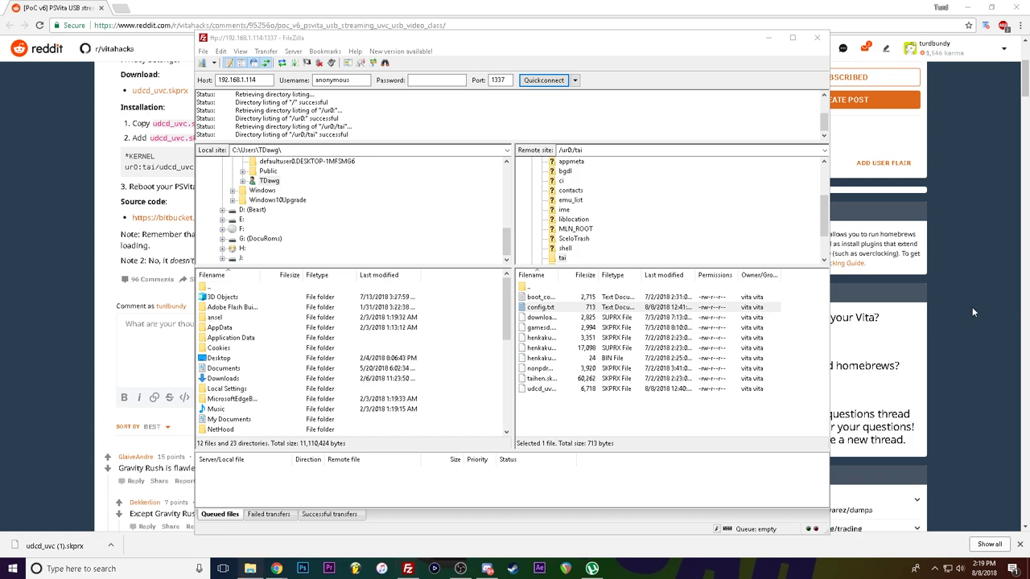
pyautogui.click(541, 311)
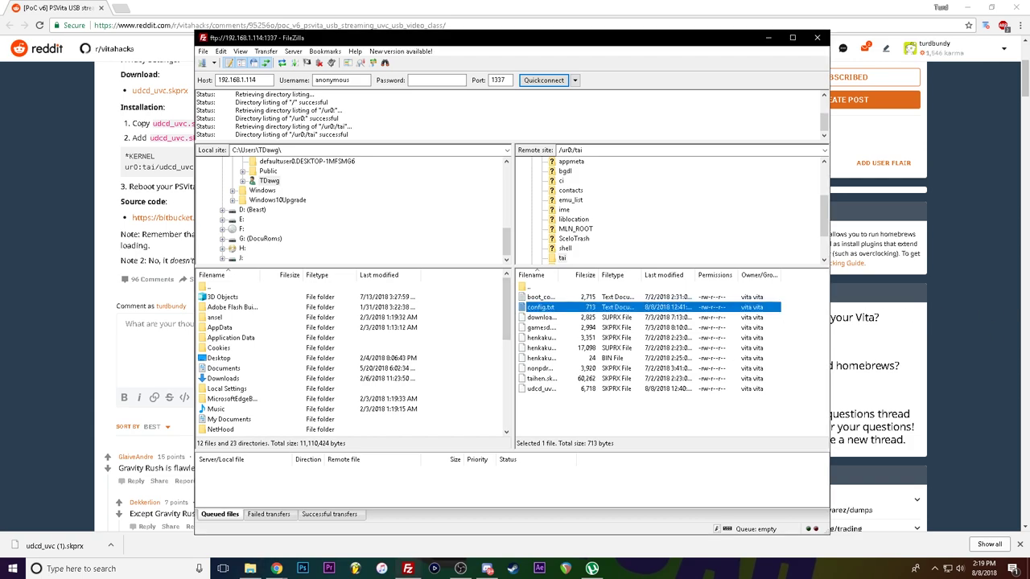
pyautogui.press('Return')
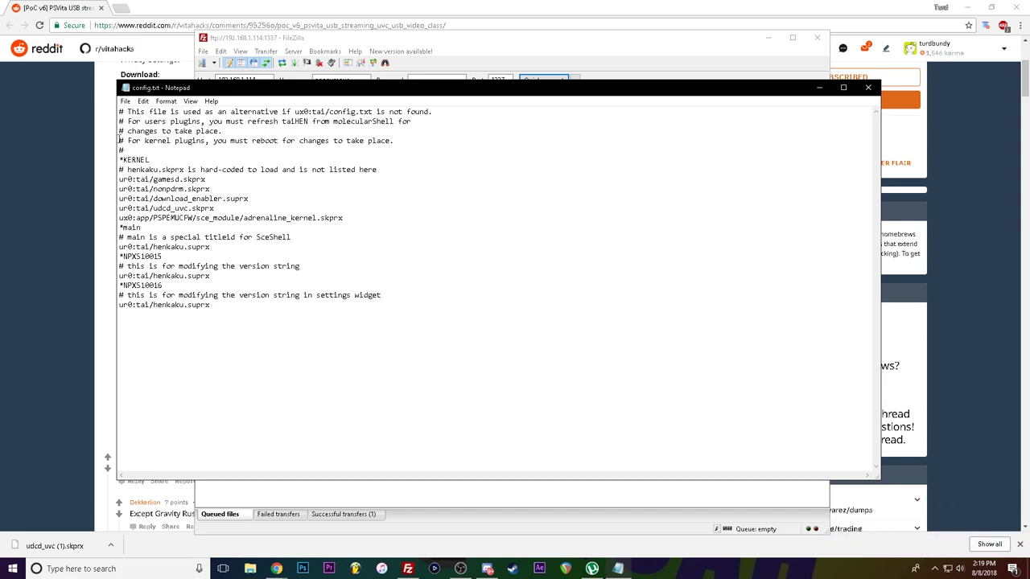
pyautogui.moveTo(120, 111); pyautogui.dragTo(296, 325)
pyautogui.click(295, 364)
pyautogui.moveTo(120, 112); pyautogui.dragTo(328, 322)
pyautogui.click(314, 307)
pyautogui.moveTo(266, 314); pyautogui.dragTo(121, 227)
pyautogui.click(185, 198)
pyautogui.click(252, 318)
pyautogui.moveTo(296, 326); pyautogui.dragTo(113, 114)
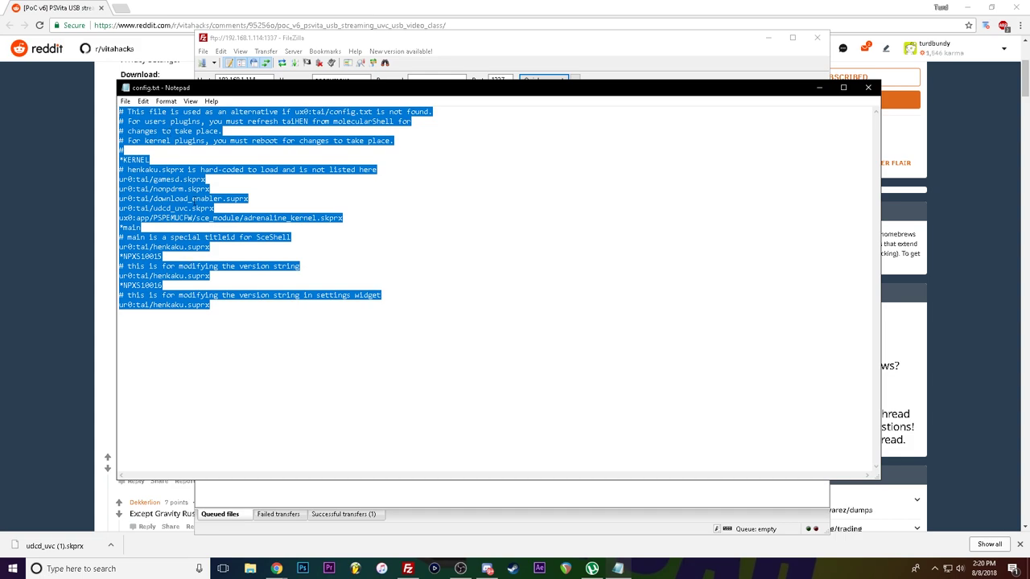
pyautogui.click(192, 180)
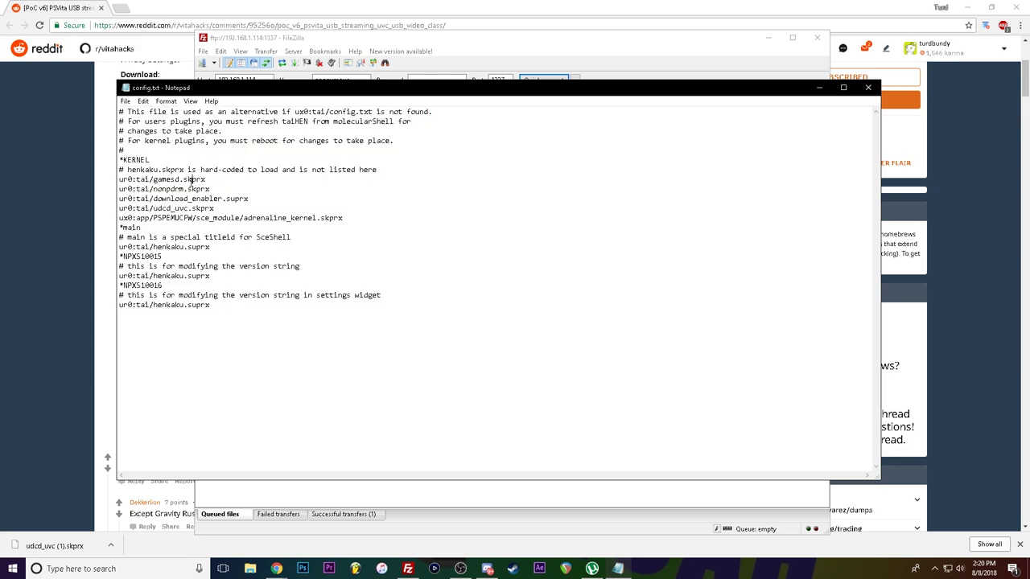
pyautogui.moveTo(216, 178); pyautogui.dragTo(119, 180)
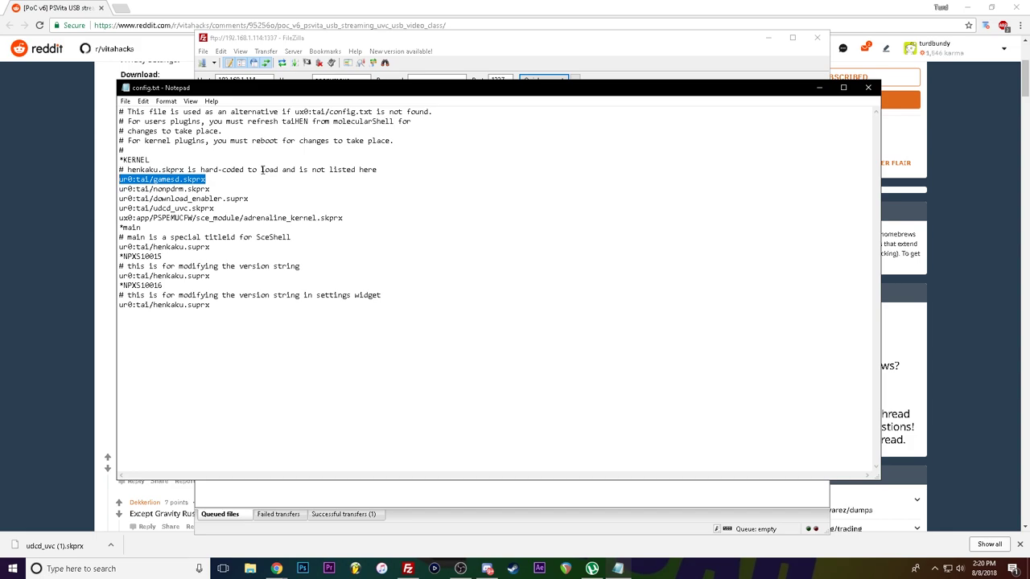
pyautogui.press('Delete')
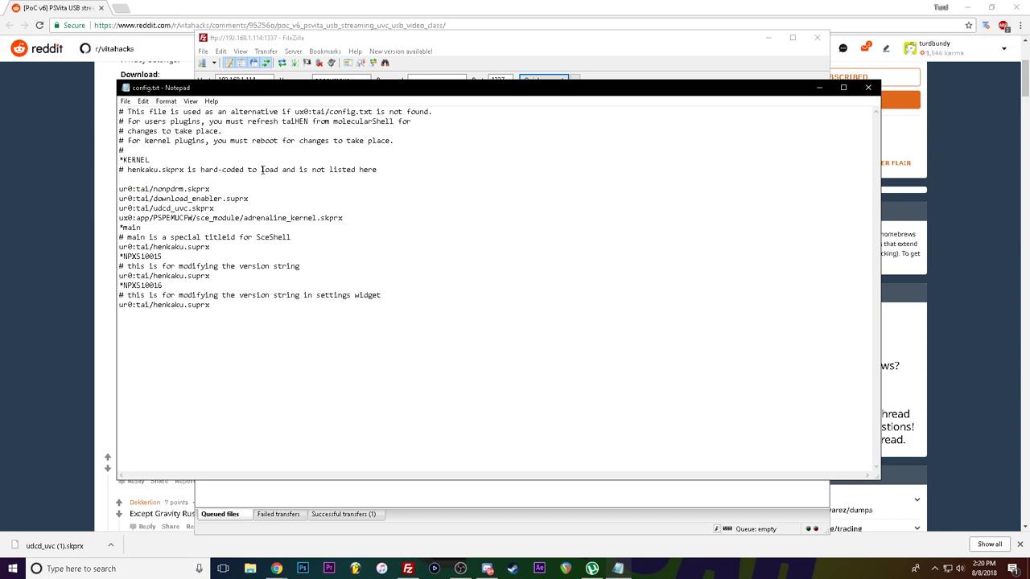
pyautogui.press('BackSpace')
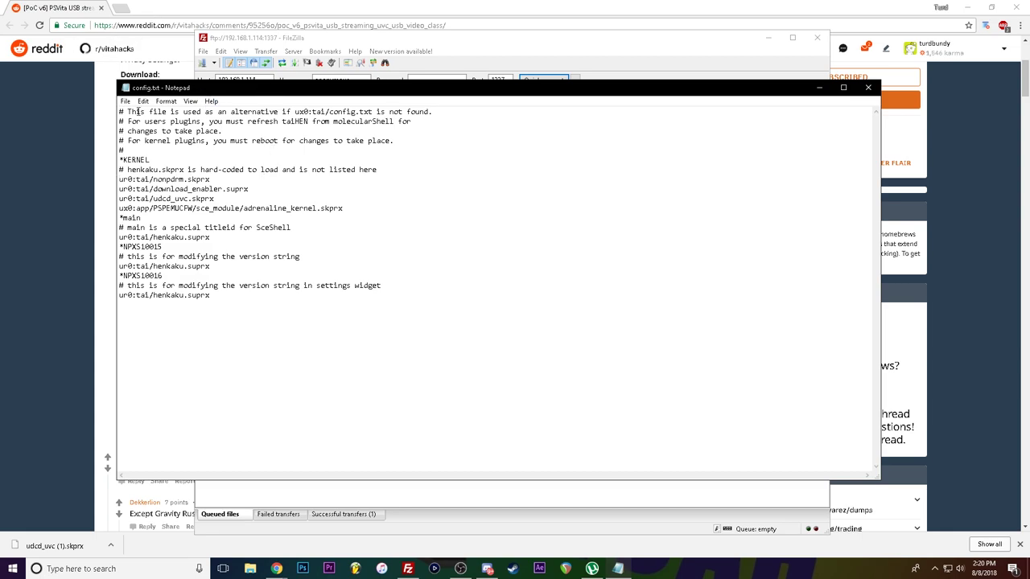
pyautogui.click(125, 101)
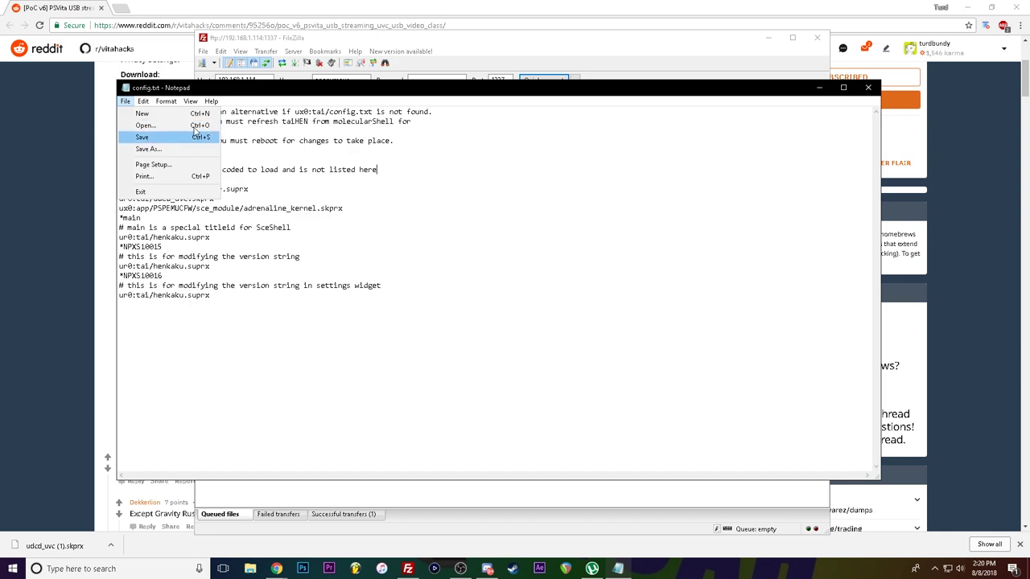
pyautogui.click(868, 89)
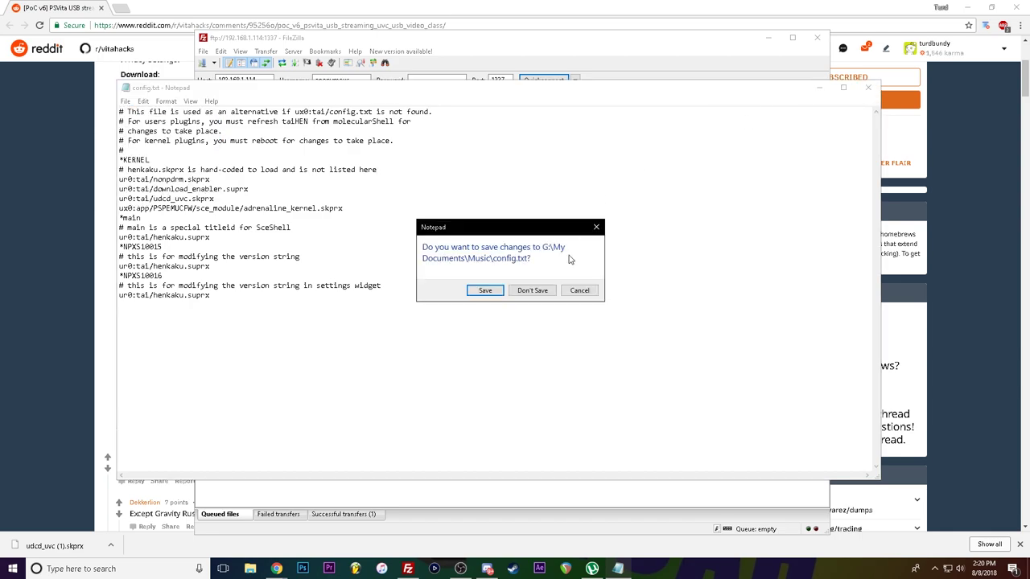
pyautogui.click(579, 290)
pyautogui.click(868, 89)
pyautogui.click(540, 291)
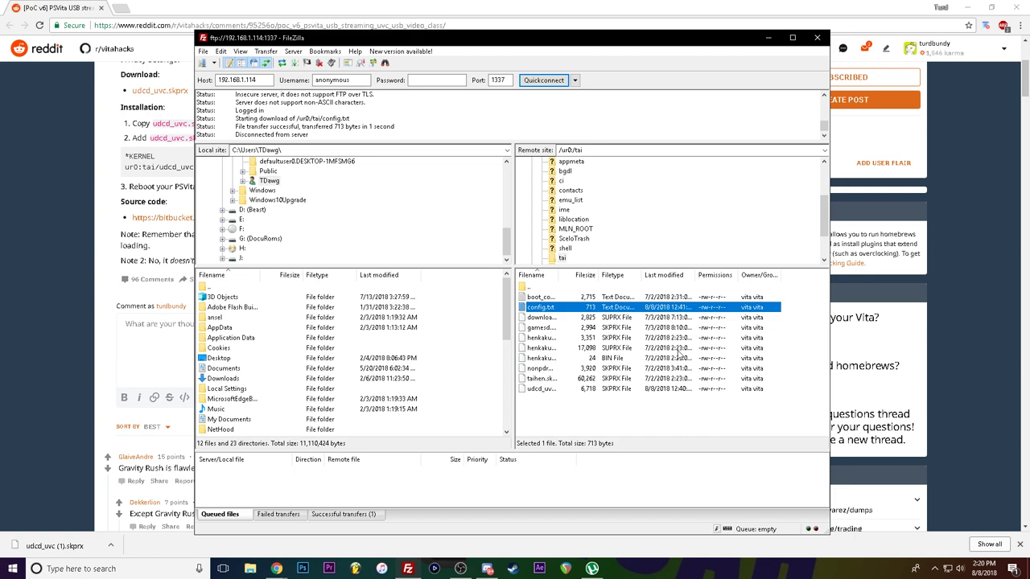
# Step: Select and deselect config.txt in FileZilla's remote ur0:tai listing
pyautogui.click(595, 410)
pyautogui.scroll(-1, 605, 229)
pyautogui.scroll(1, 618, 240)
pyautogui.scroll(-1, 631, 222)
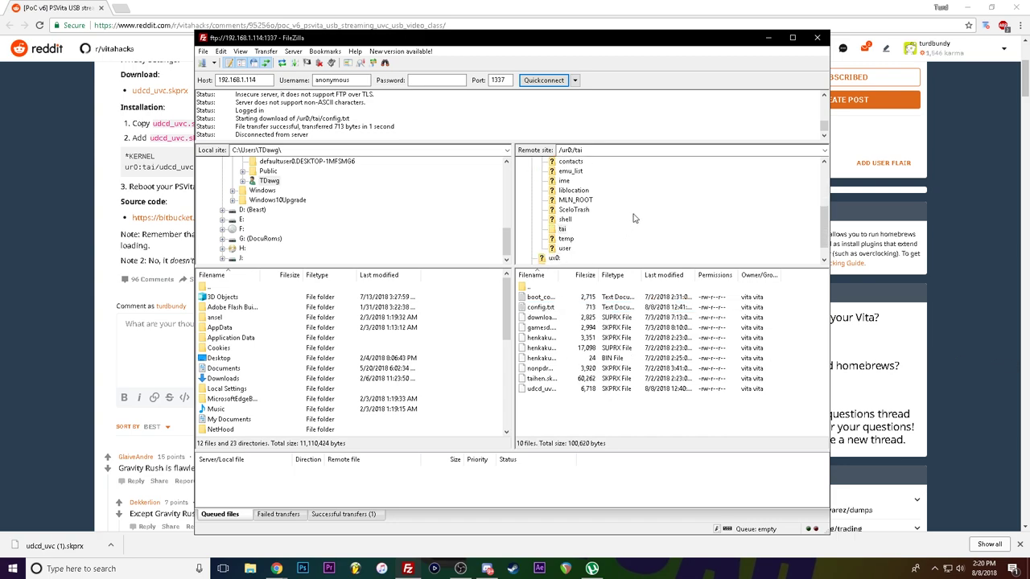
pyautogui.click(544, 308)
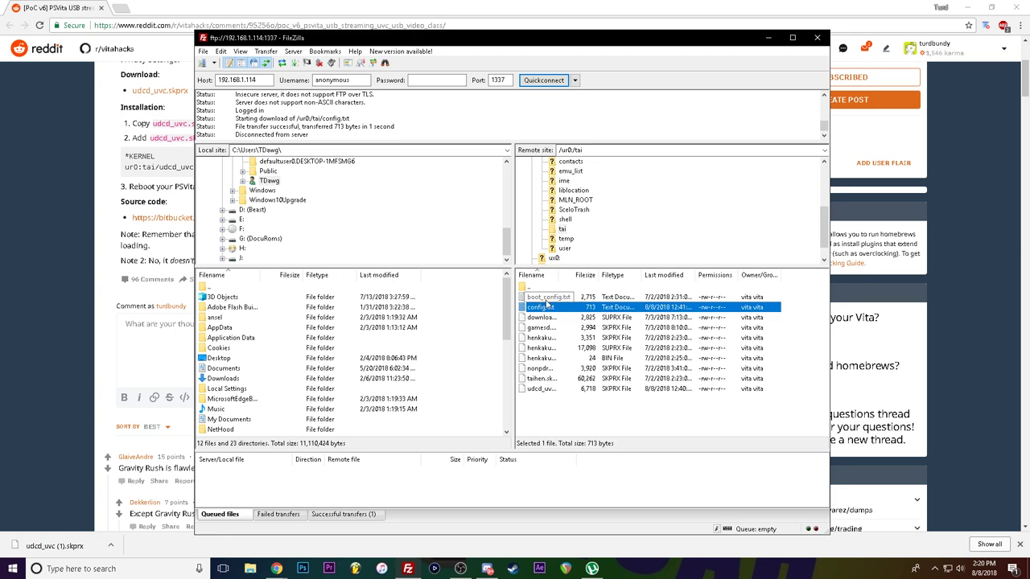
pyautogui.click(595, 409)
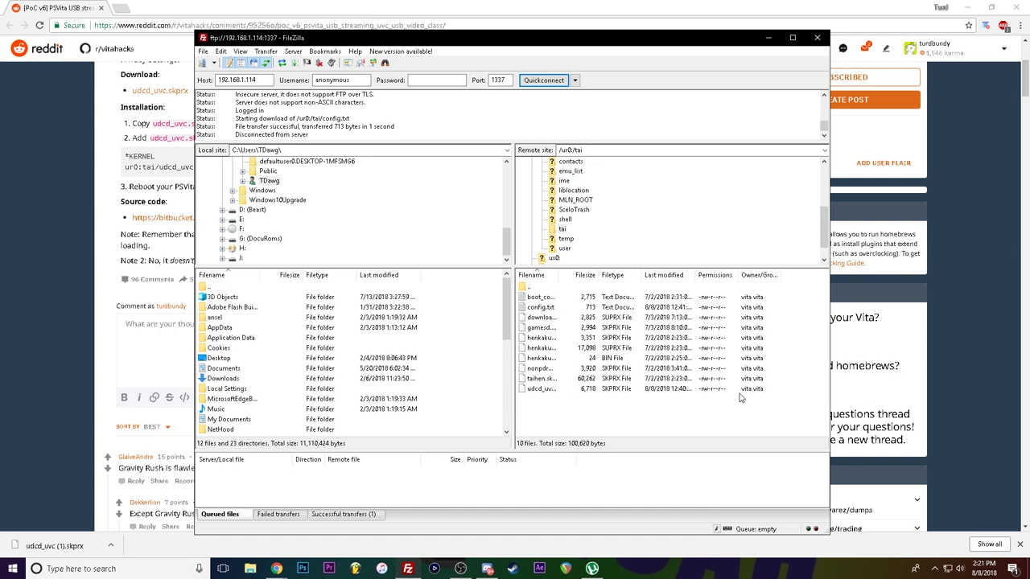
# Step: Close FileZilla and minimize the browser to reveal the desktop
pyautogui.click(819, 38)
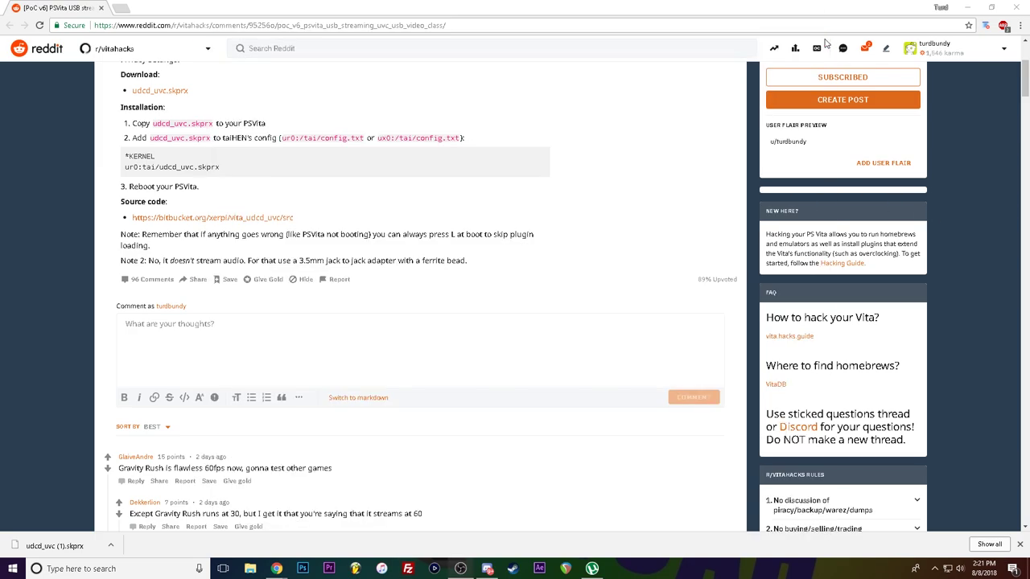
pyautogui.click(969, 8)
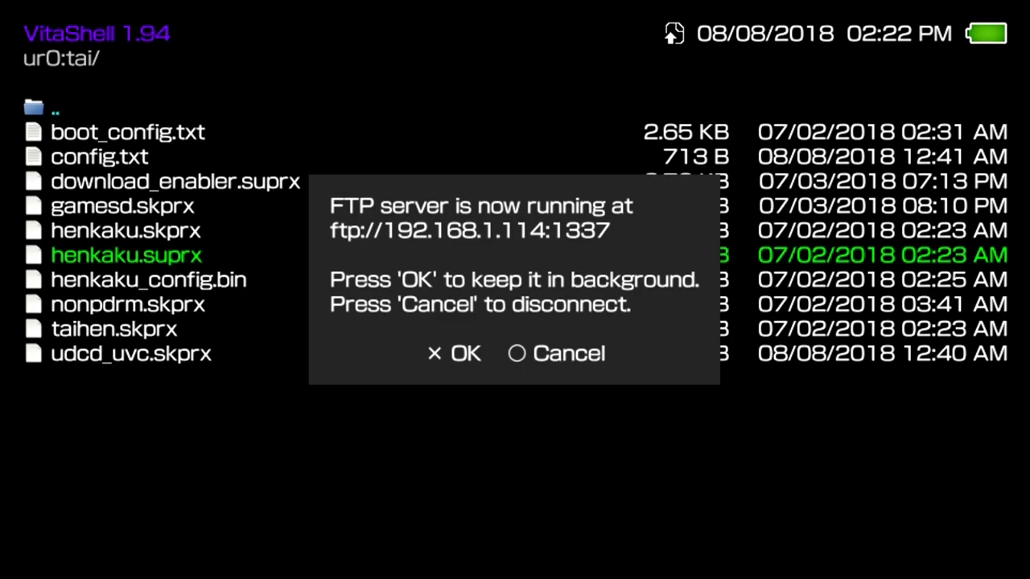
# Step: Stop the FTP server and leave VitaShell for the home icon grid
pyautogui.press('Escape')
pyautogui.press('Escape')
pyautogui.press('Escape')
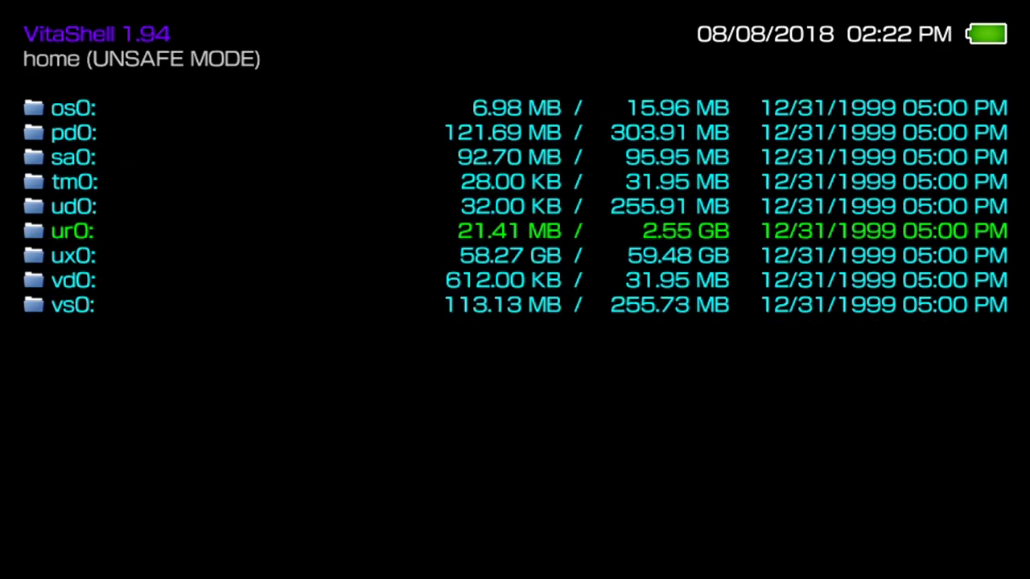
pyautogui.press('super')
pyautogui.press('Up')
pyautogui.press('Left')
pyautogui.press('super')
# Step: Browse the home pages up to Welcome Park and back down past vitaQuakeII
pyautogui.press('Down')
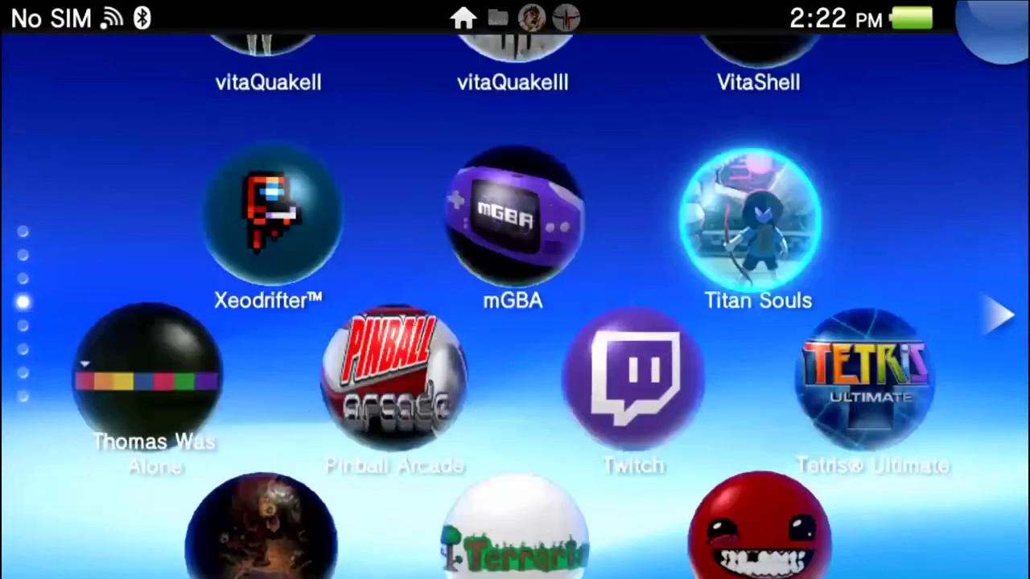
pyautogui.press('Up')
pyautogui.press('Up')
pyautogui.press('Up')
pyautogui.press('Up')
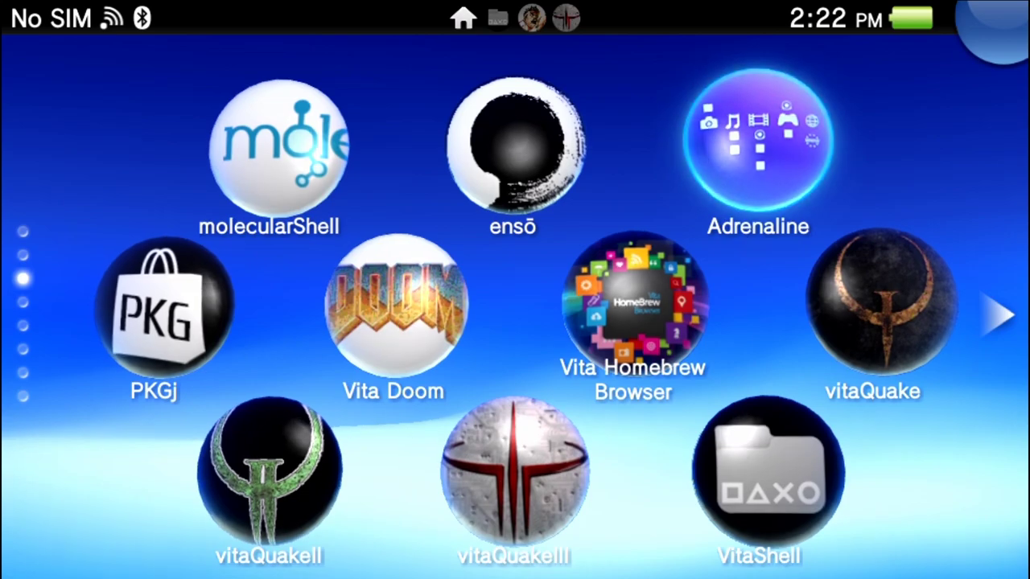
pyautogui.press('Up')
pyautogui.press('Down')
pyautogui.press('Up')
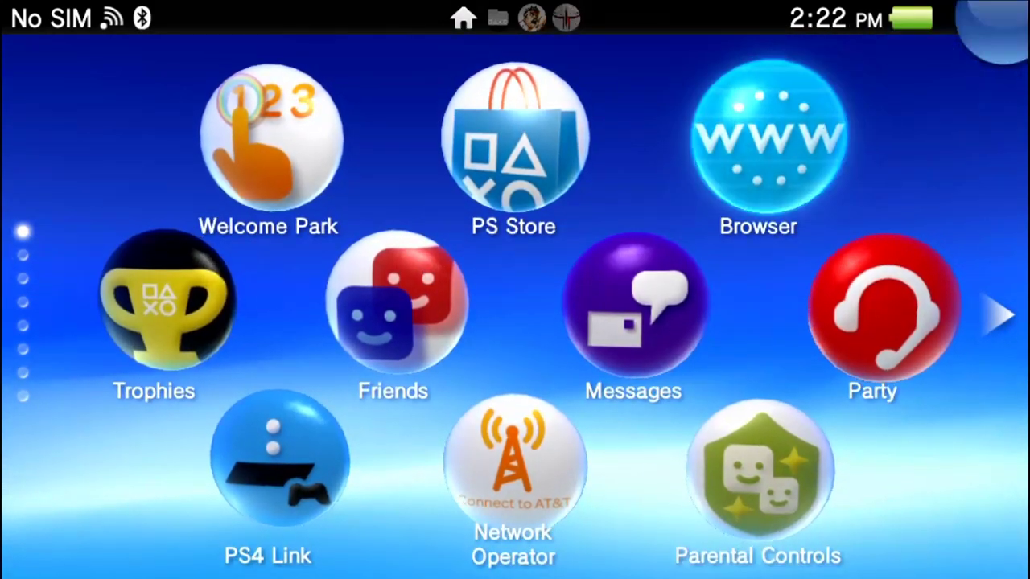
pyautogui.press('Down')
pyautogui.press('Down')
pyautogui.press('Down')
pyautogui.press('Down')
pyautogui.press('Down')
pyautogui.press('Down')
pyautogui.press('Down')
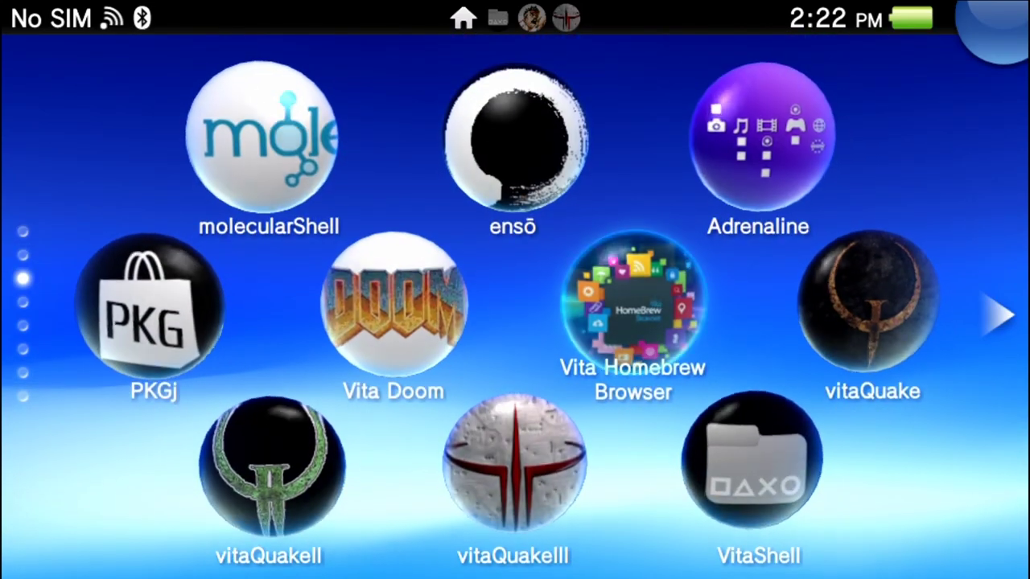
pyautogui.press('Left')
pyautogui.press('Up')
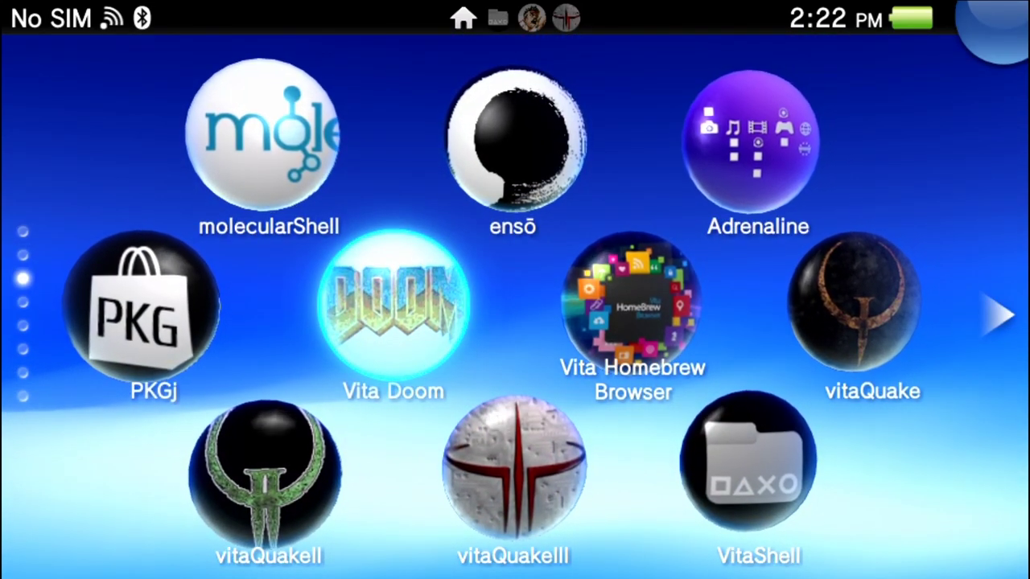
pyautogui.press('Right')
pyautogui.press('Right')
pyautogui.press('Down')
pyautogui.press('Left')
pyautogui.press('Left')
pyautogui.press('Down')
pyautogui.press('Down')
pyautogui.press('Down')
pyautogui.press('Down')
# Step: Find the Minecraft bubble, launch it, and return to the home screen
pyautogui.press('Down')
pyautogui.press('Right')
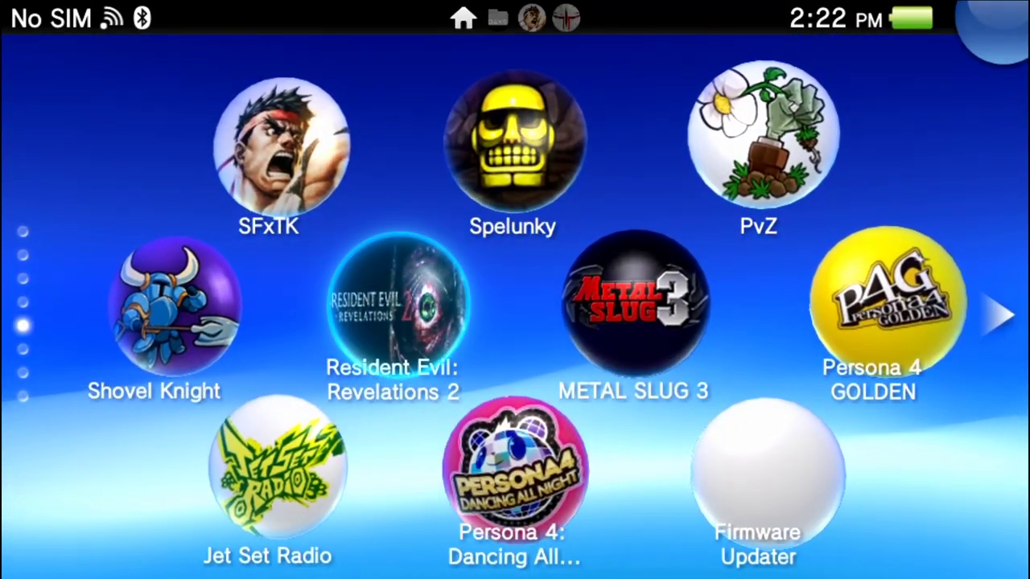
pyautogui.press('Up')
pyautogui.press('Right')
pyautogui.press('Down')
pyautogui.press('Down')
pyautogui.press('Down')
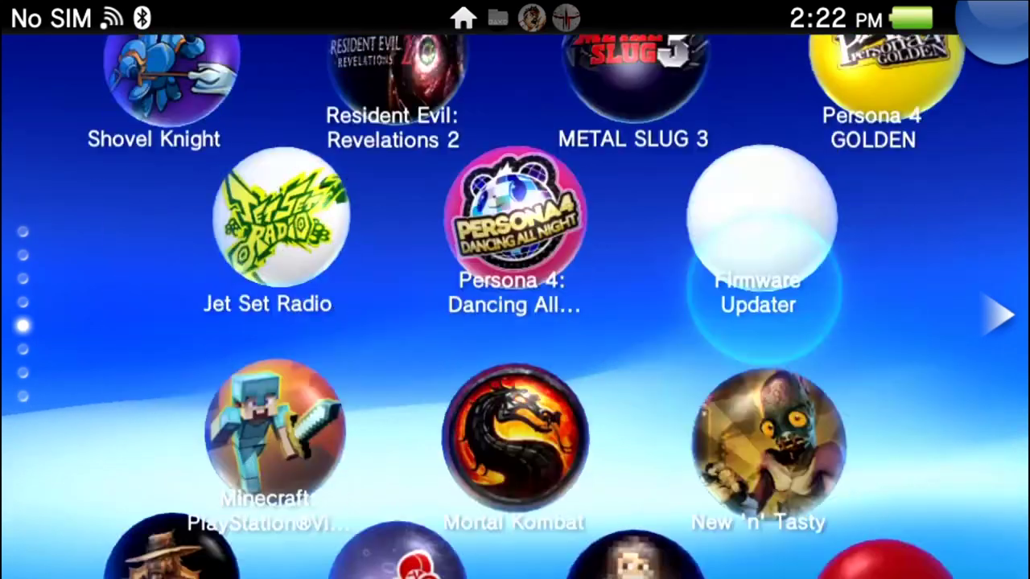
pyautogui.press('Down')
pyautogui.press('Down')
pyautogui.press('Left')
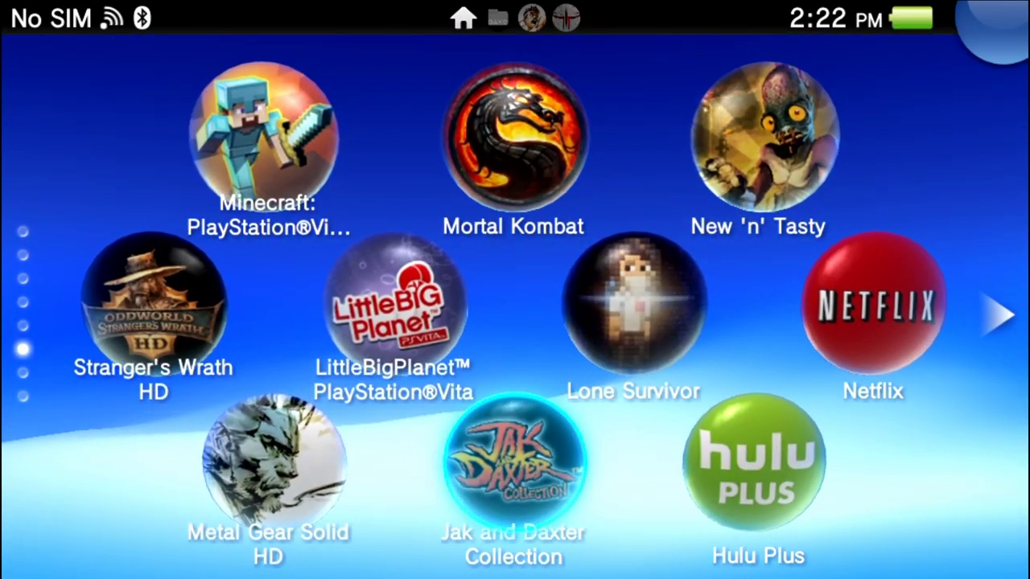
pyautogui.press('Up')
pyautogui.press('Up')
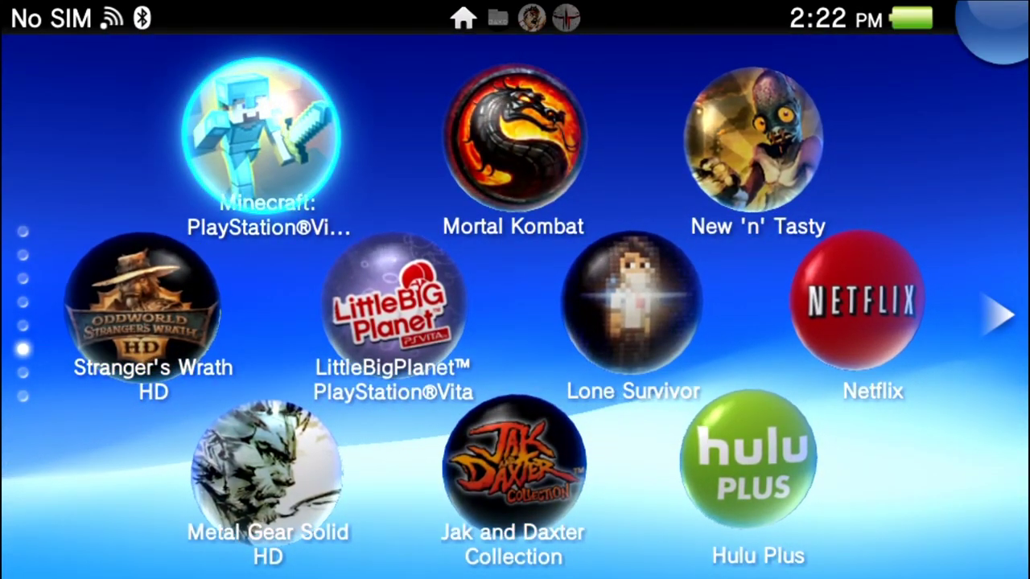
pyautogui.press('Return')
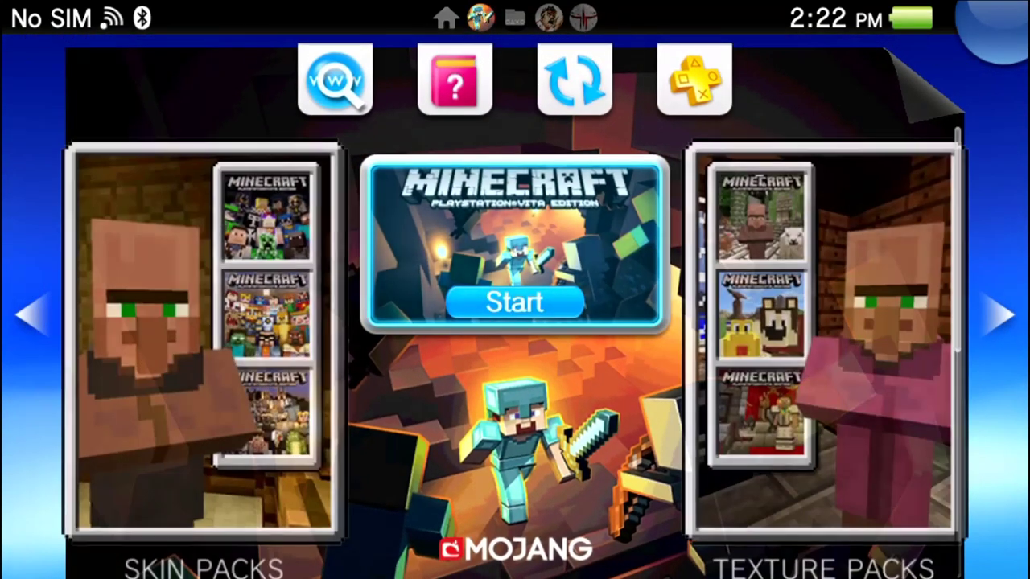
pyautogui.press('Right')
pyautogui.press('Return')
# Step: Move to the next games page and launch Don't Starve: Giant Edition
pyautogui.press('Down')
pyautogui.press('Down')
pyautogui.press('Down')
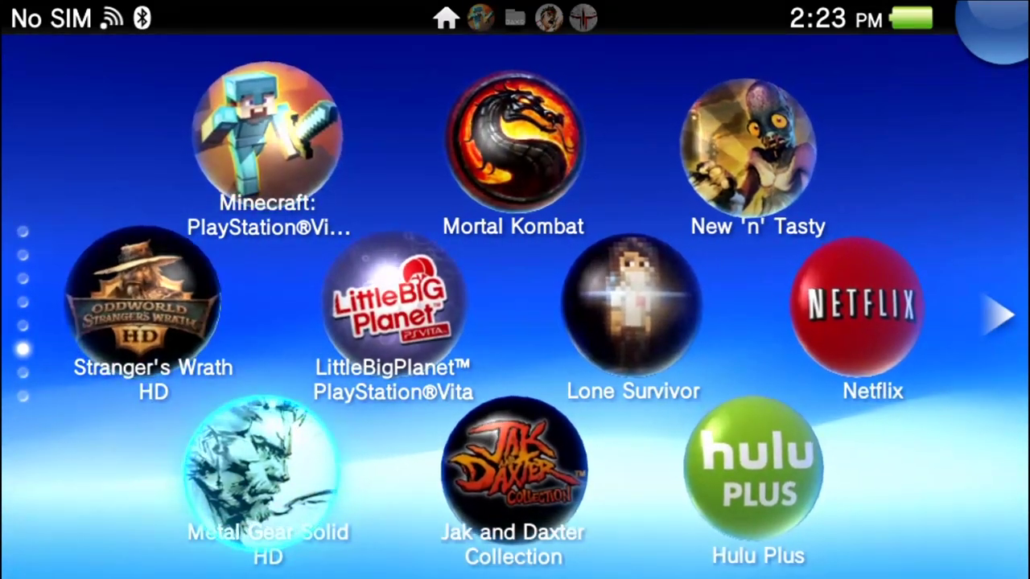
pyautogui.press('Down')
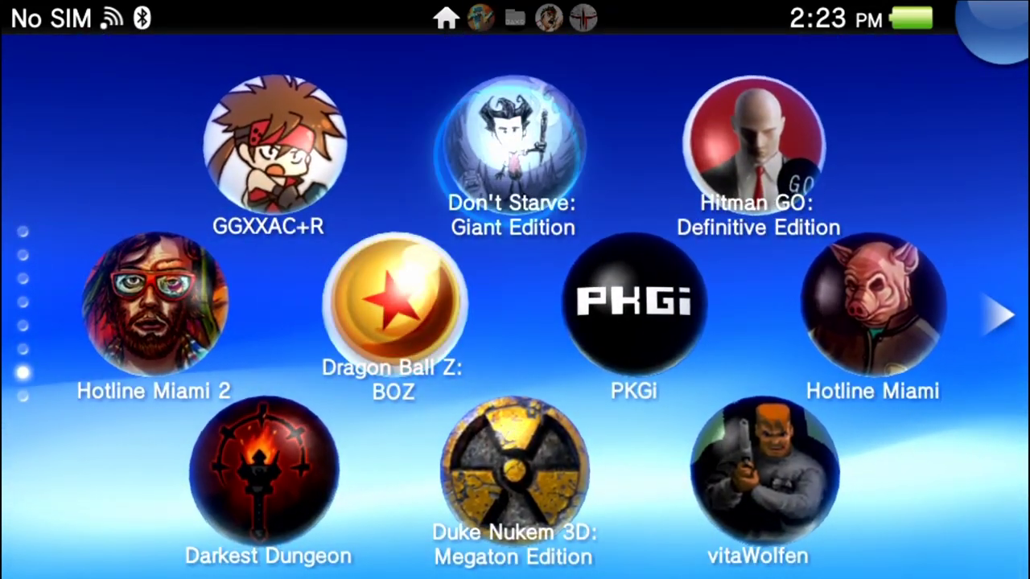
pyautogui.press('Return')
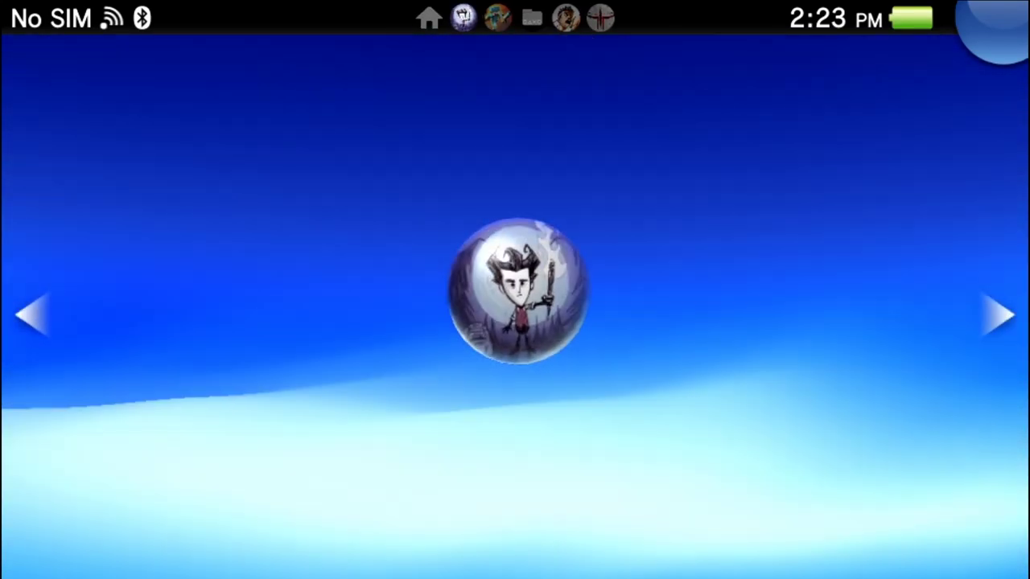
# Step: Start Don't Starve from its LiveArea and agree to close Minecraft
pyautogui.press('Return')
pyautogui.press('Right')
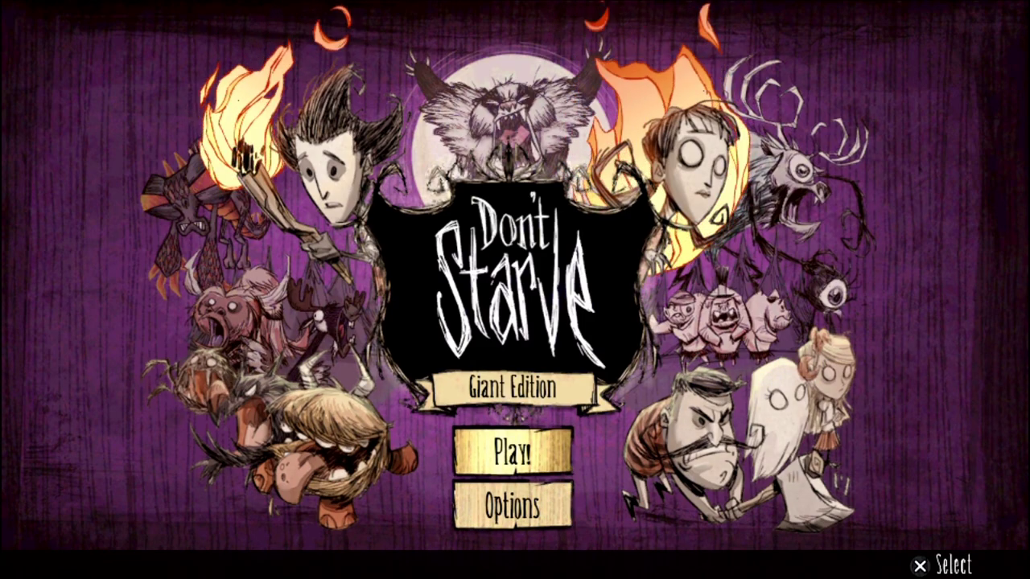
# Step: Continue the Survival 1-15 save in Don't Starve and pick up the seeds
pyautogui.press('Return')
pyautogui.press('Down')
pyautogui.press('Down')
pyautogui.press('Up')
pyautogui.press('Up')
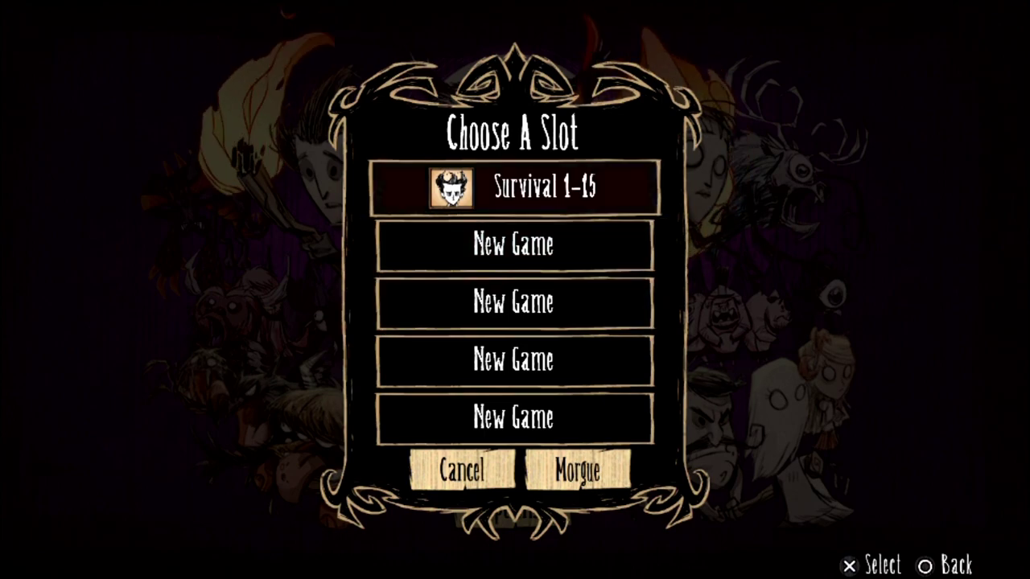
pyautogui.press('Down')
pyautogui.press('Up')
pyautogui.press('Return')
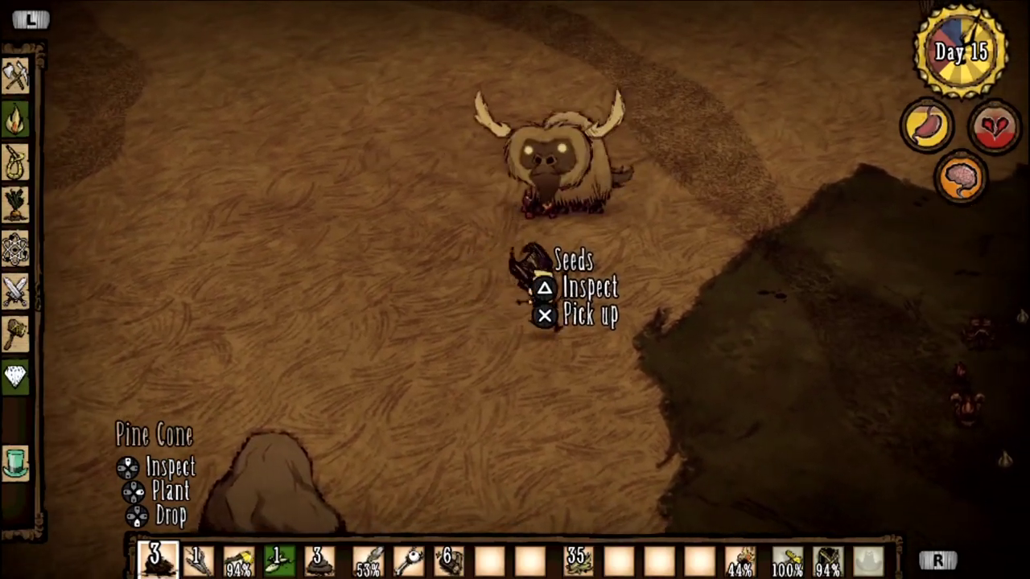
pyautogui.press('space')
# Step: Walk the character left toward Chester, right across the dark turf, and back
pyautogui.press('a')
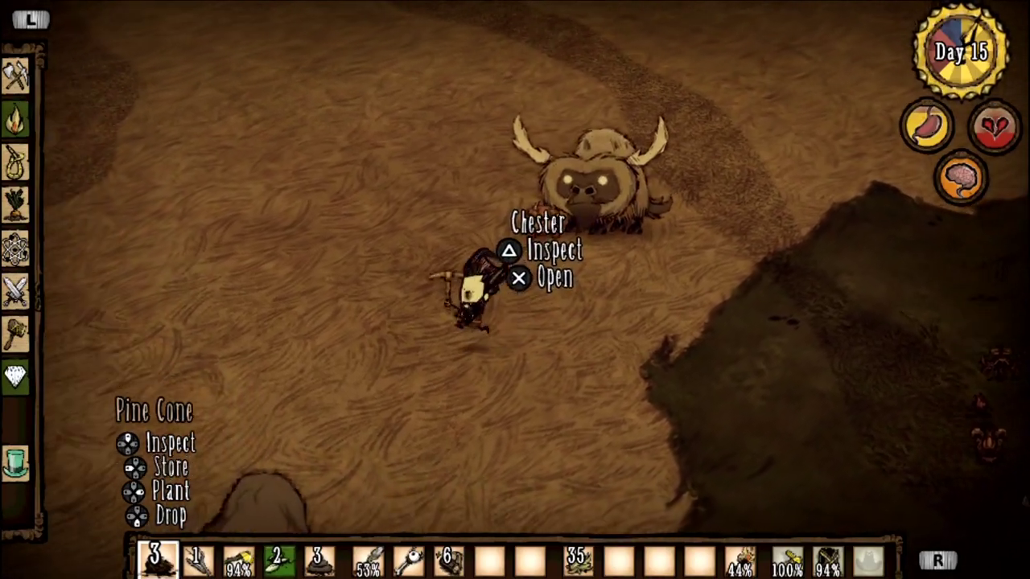
pyautogui.press('a')
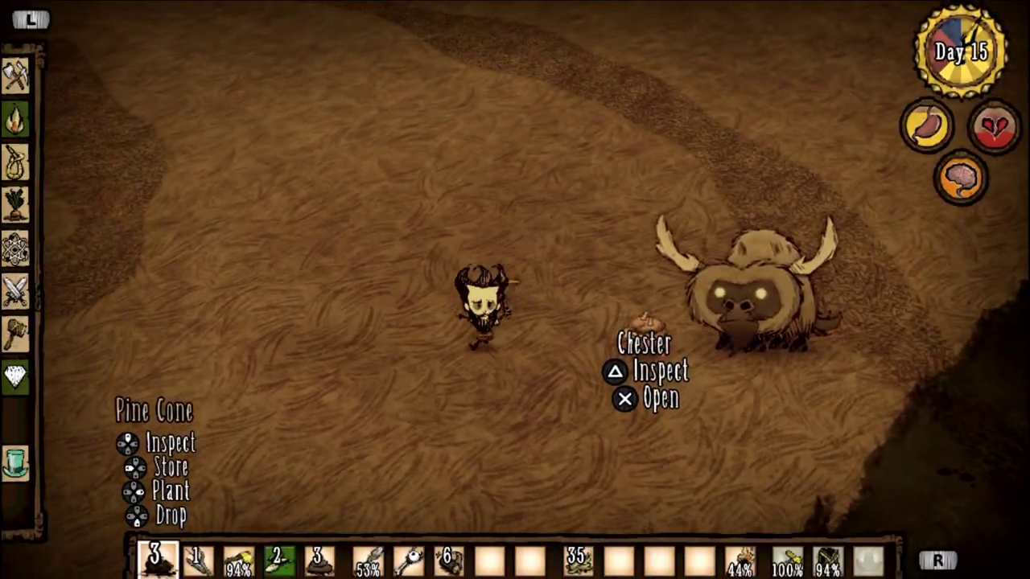
pyautogui.press('d')
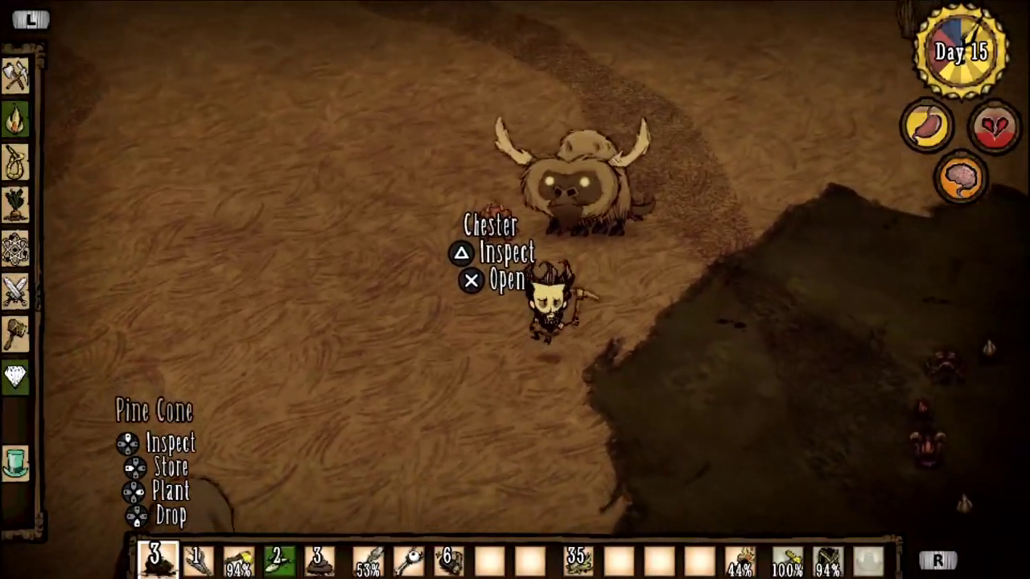
pyautogui.press('d')
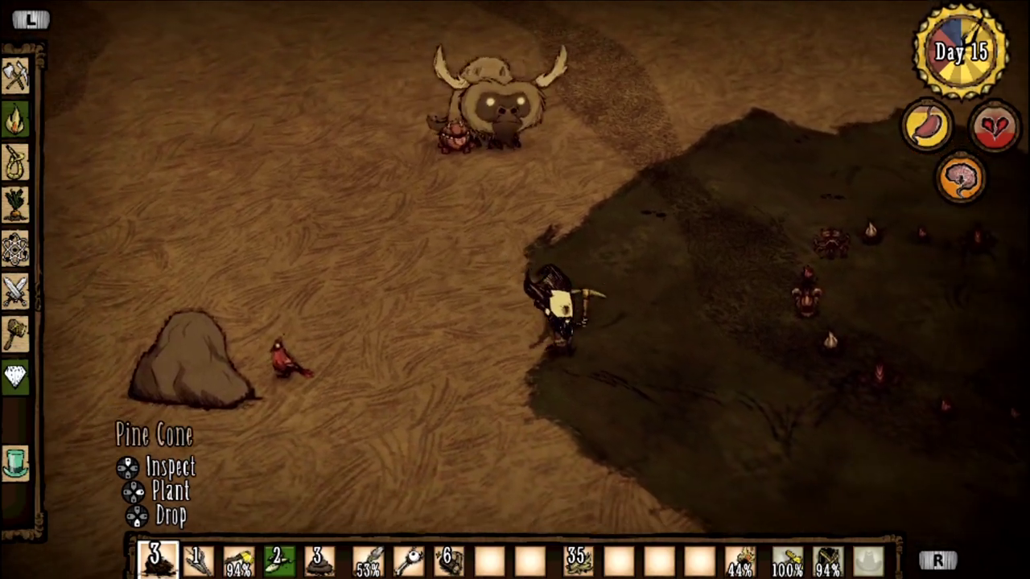
pyautogui.press('d')
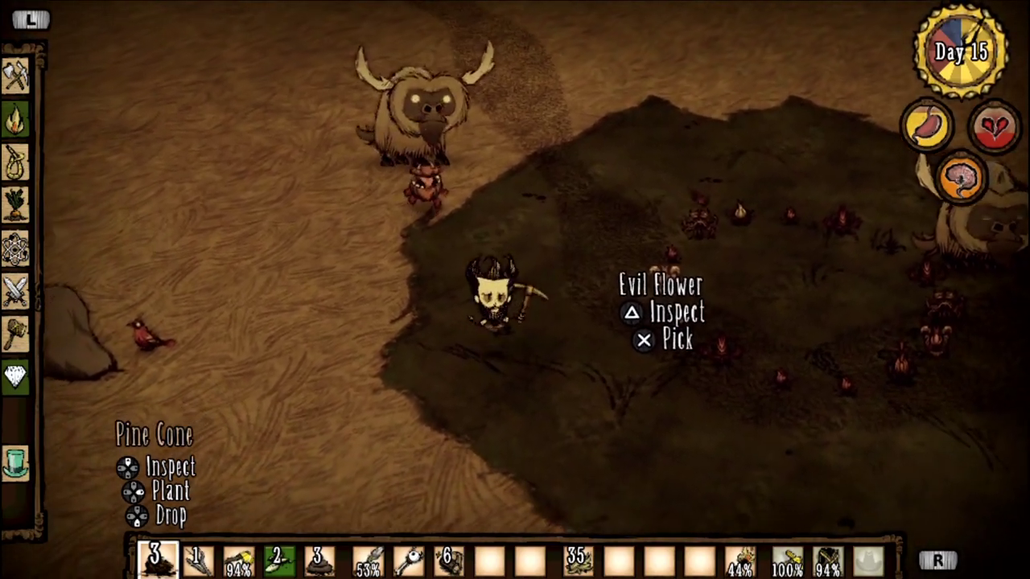
pyautogui.press('a')
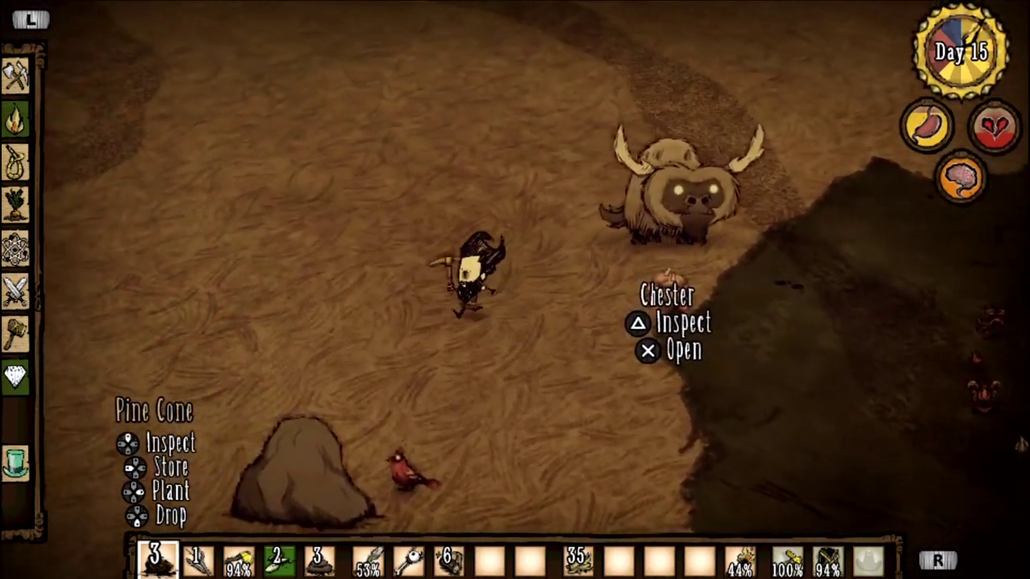
pyautogui.press('a')
# Step: Leave Don't Starve, close its LiveArea, and page through the home screen bubbles
pyautogui.press('super')
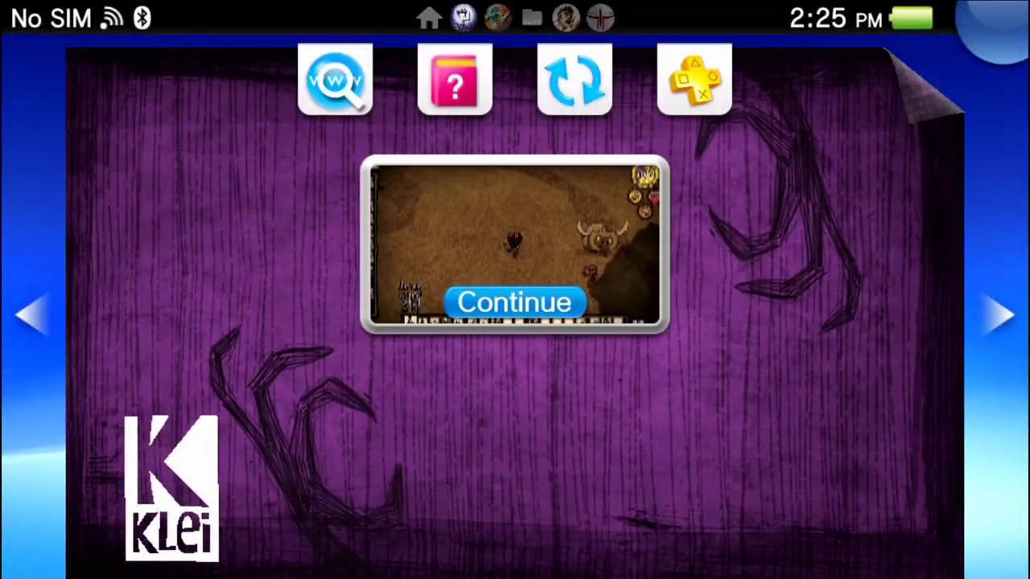
pyautogui.press('super')
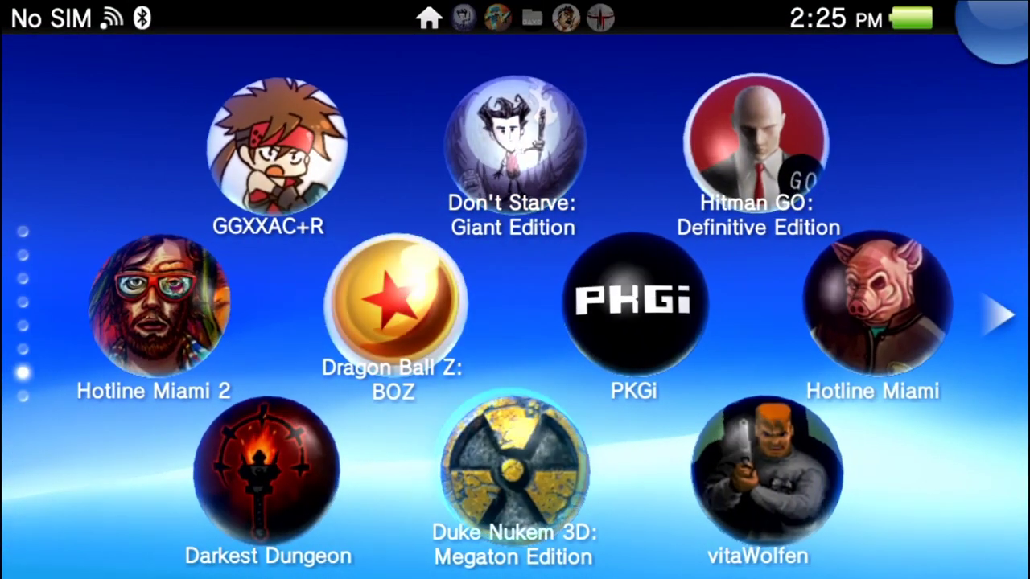
pyautogui.press('Down')
pyautogui.press('Up')
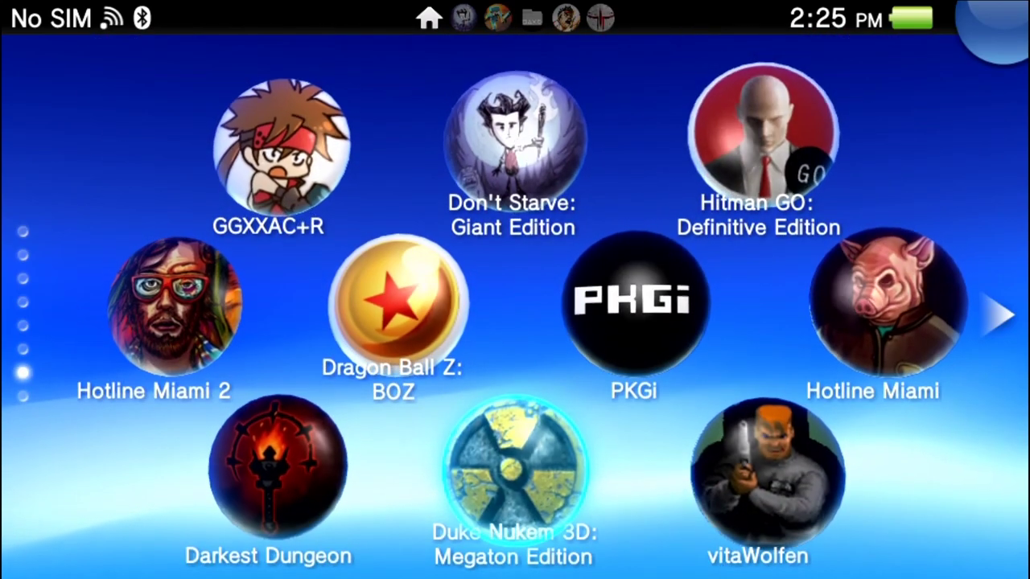
# Step: Bring up the volume level twice, then lower the system volume
pyautogui.press('XF86AudioRaiseVolume')
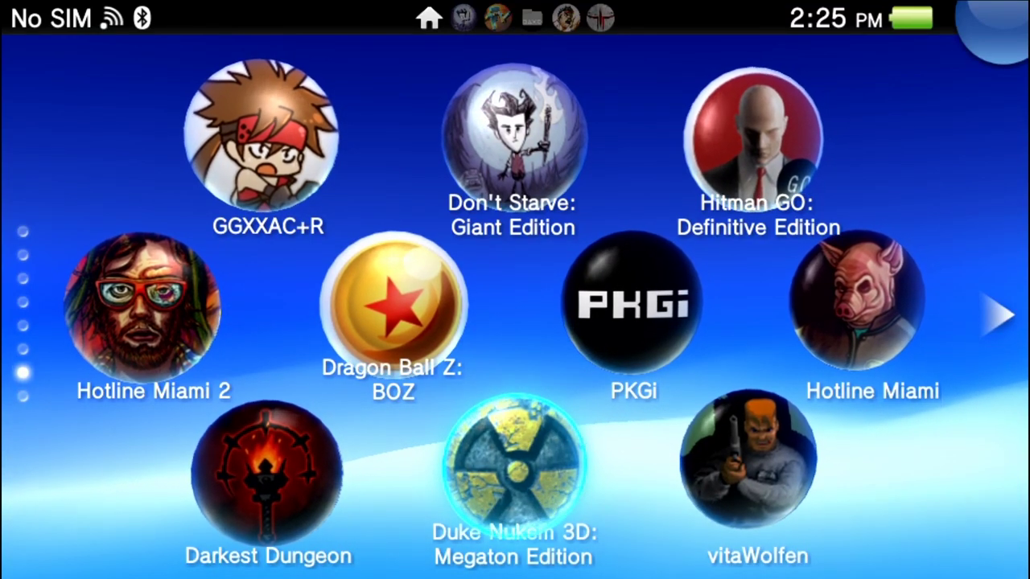
pyautogui.press('XF86AudioRaiseVolume')
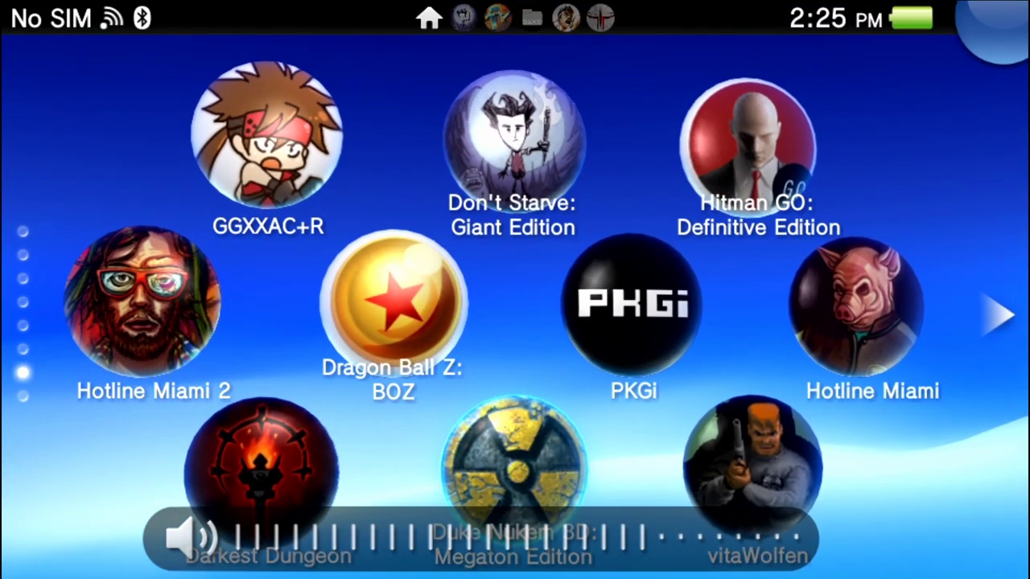
pyautogui.press('XF86AudioLowerVolume')
pyautogui.press('XF86AudioLowerVolume')
pyautogui.press('XF86AudioLowerVolume')
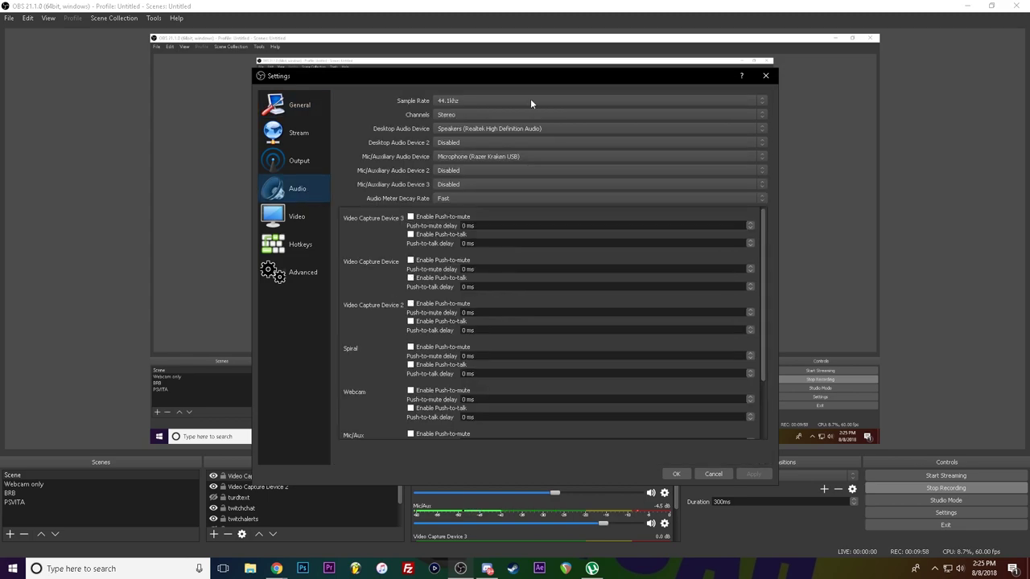
pyautogui.click(469, 171)
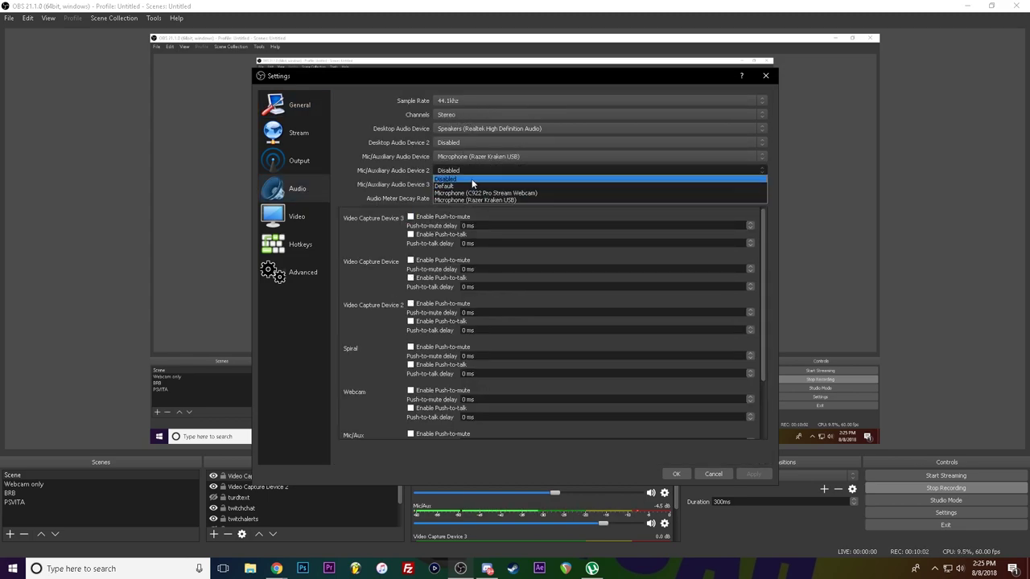
pyautogui.click(352, 117)
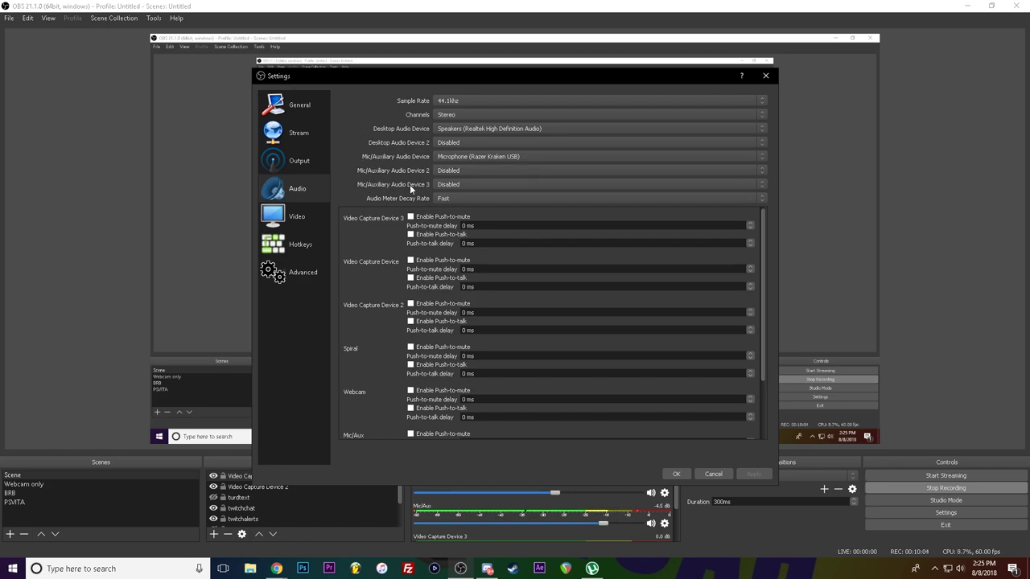